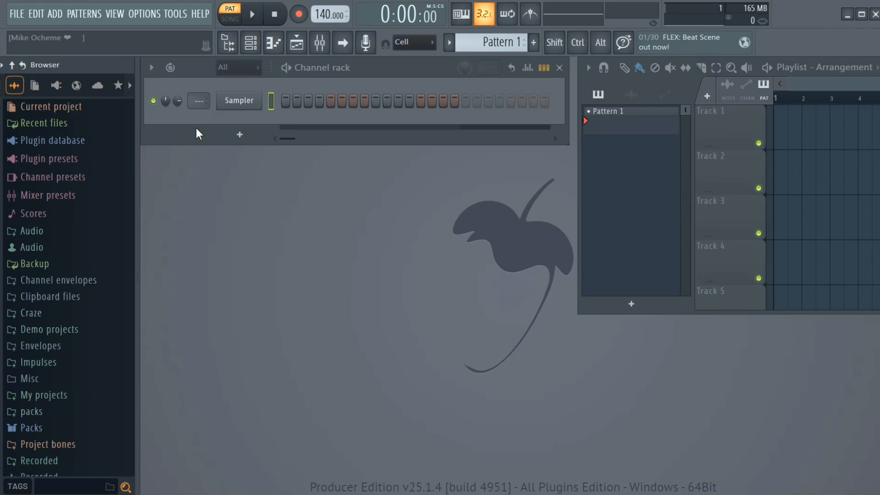
- Load the AE 1 Kick (4)#1 sample from the Afrobeats samples folder in packs onto the Sampler channel
{"action": "scroll", "coordinate": [43, 221], "scroll_direction": "down", "scroll_amount": 3}
{"action": "scroll", "coordinate": [63, 280], "scroll_direction": "up", "scroll_amount": 3}
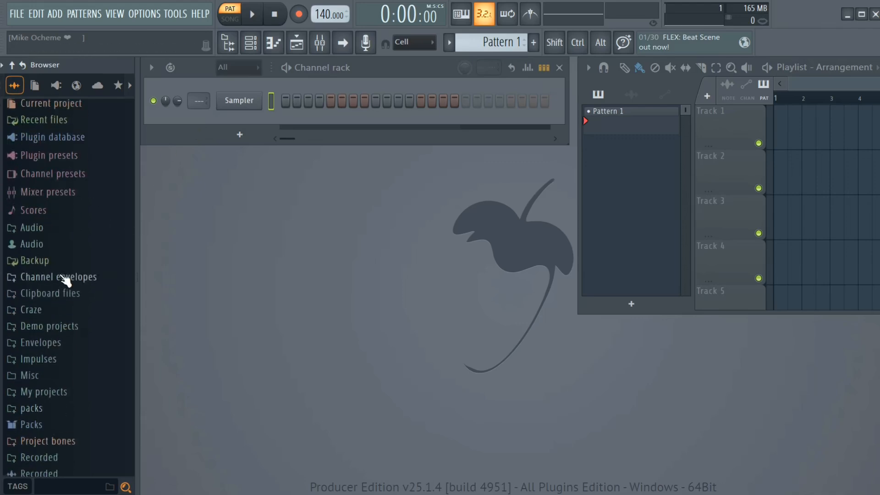
{"action": "scroll", "coordinate": [41, 215], "scroll_direction": "down", "scroll_amount": 3}
{"action": "scroll", "coordinate": [39, 219], "scroll_direction": "up", "scroll_amount": 3}
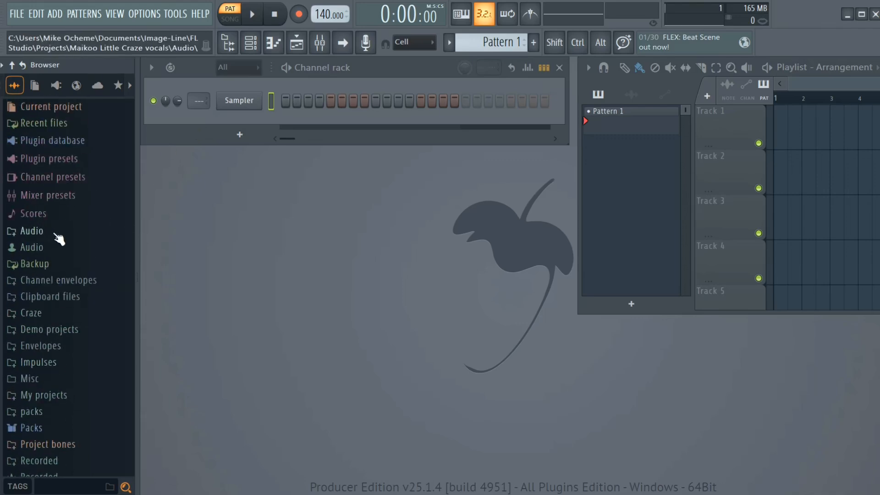
{"action": "scroll", "coordinate": [46, 270], "scroll_direction": "down", "scroll_amount": 3}
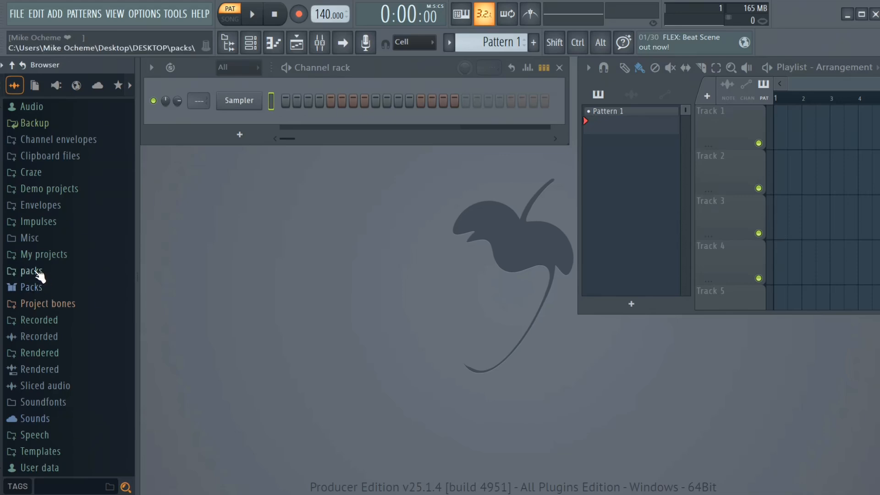
{"action": "left_click", "coordinate": [38, 272]}
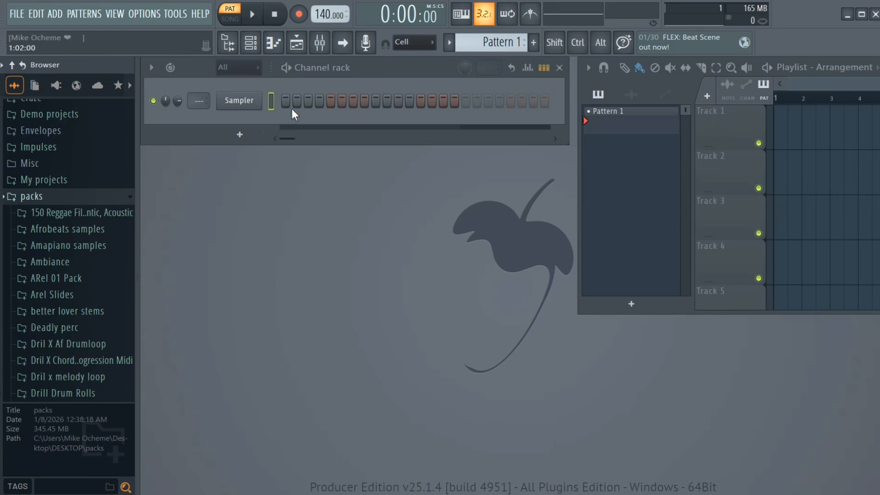
{"action": "mouse_move", "coordinate": [364, 68]}
{"action": "left_mouse_down"}
{"action": "mouse_move", "coordinate": [453, 170]}
{"action": "mouse_move", "coordinate": [400, 168]}
{"action": "mouse_move", "coordinate": [356, 59]}
{"action": "mouse_move", "coordinate": [351, 66]}
{"action": "left_mouse_up"}
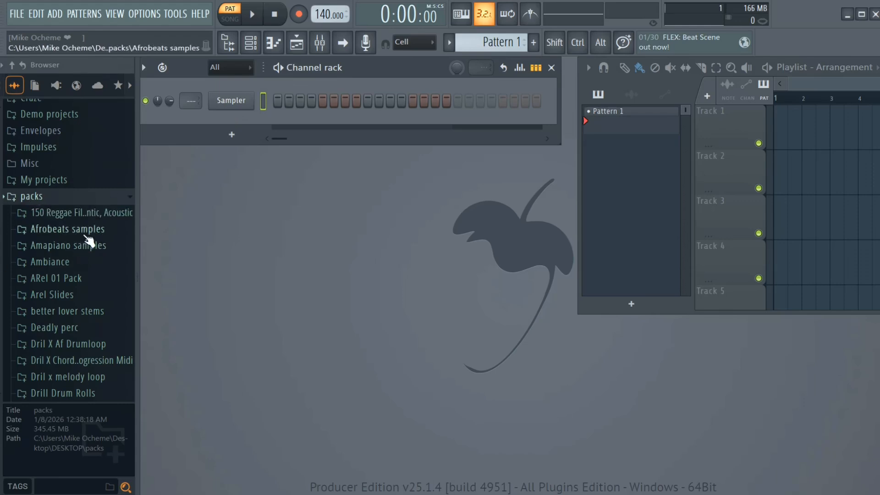
{"action": "left_click", "coordinate": [86, 231]}
{"action": "left_click_drag", "start_coordinate": [64, 344], "coordinate": [232, 101]}
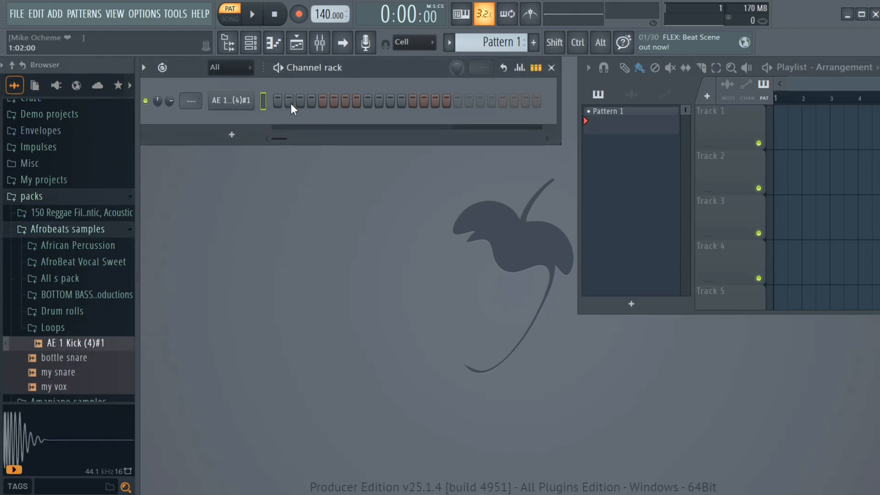
- Program the kick on steps 1, 5, 9 and 13 of Pattern 1 and play it back
{"action": "left_click", "coordinate": [277, 103]}
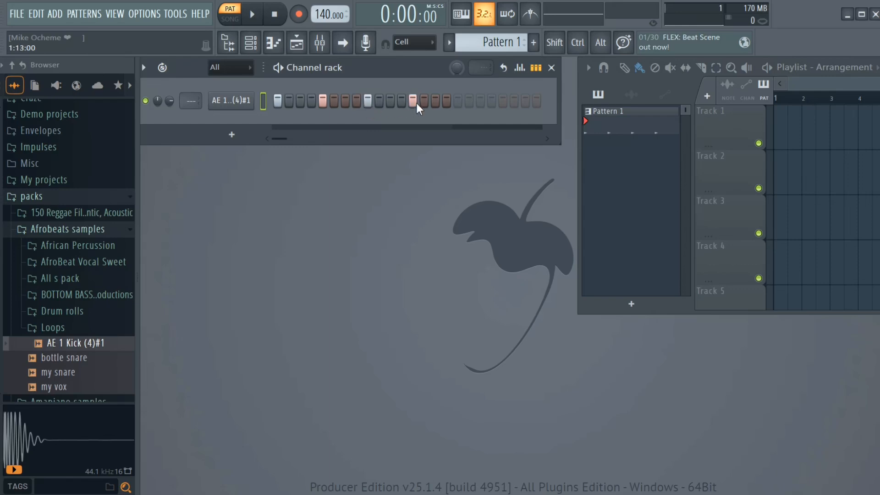
{"action": "key", "text": "space"}
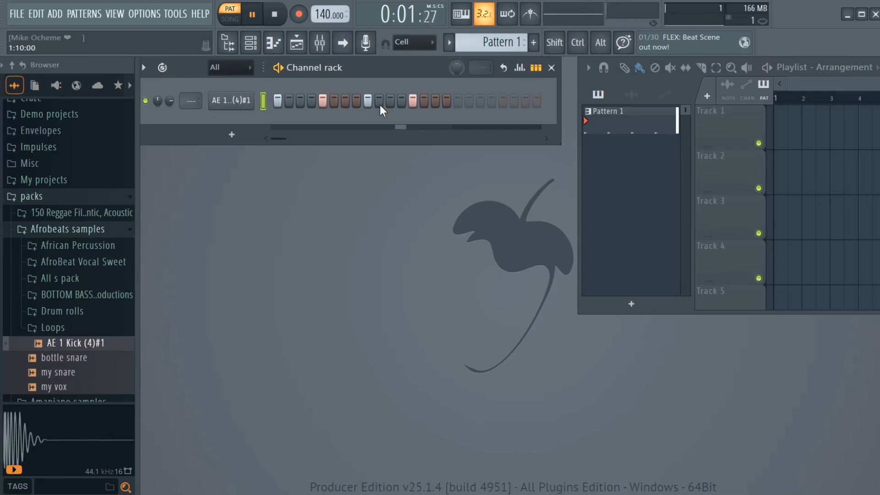
{"action": "key", "text": "space"}
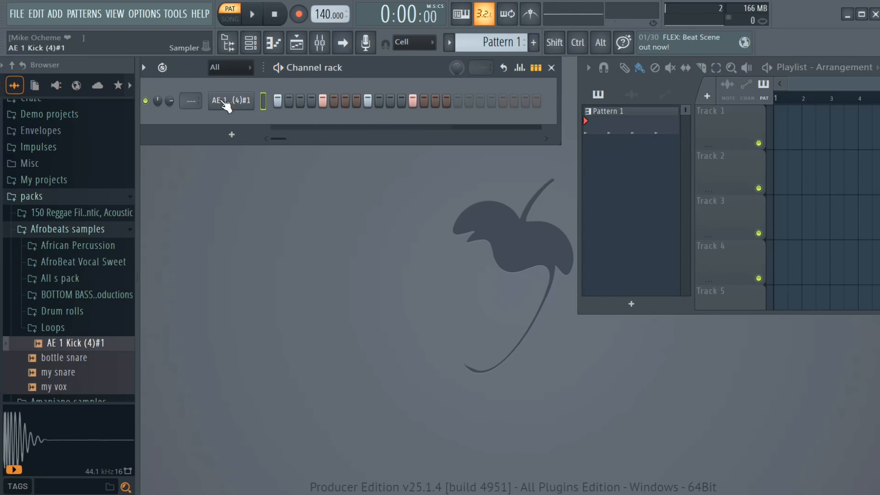
- Duplicate the kick's first bar three times in its piano roll to fill four bars, and close the piano roll
{"action": "right_click", "coordinate": [229, 100]}
{"action": "left_click", "coordinate": [276, 99]}
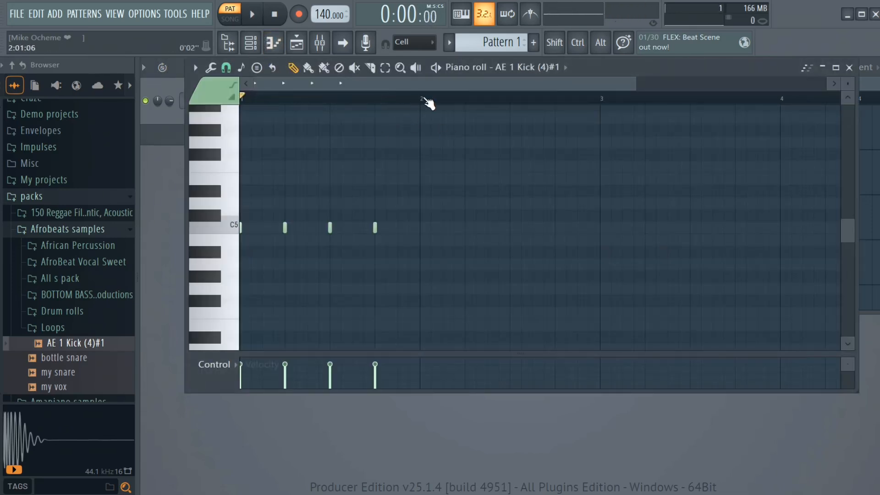
{"action": "left_click_drag", "start_coordinate": [417, 99], "coordinate": [194, 96]}
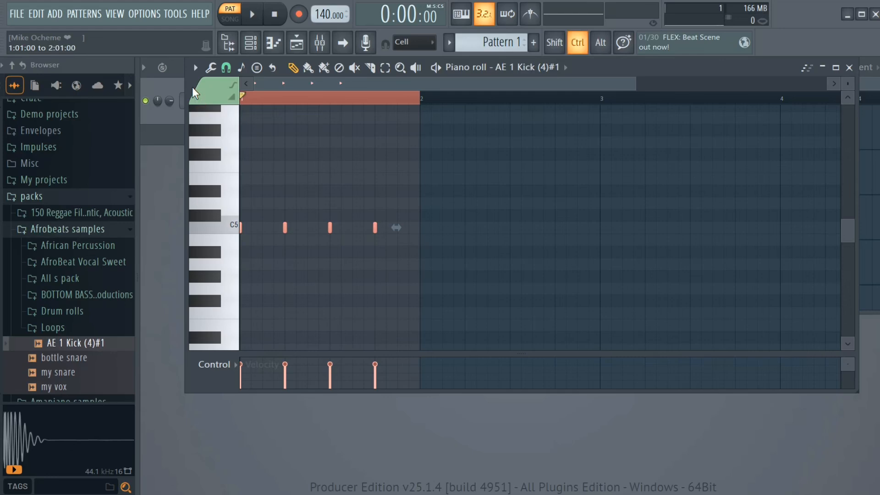
{"action": "key", "text": "ctrl+b"}
{"action": "key", "text": "ctrl+b"}
{"action": "key", "text": "ctrl+b"}
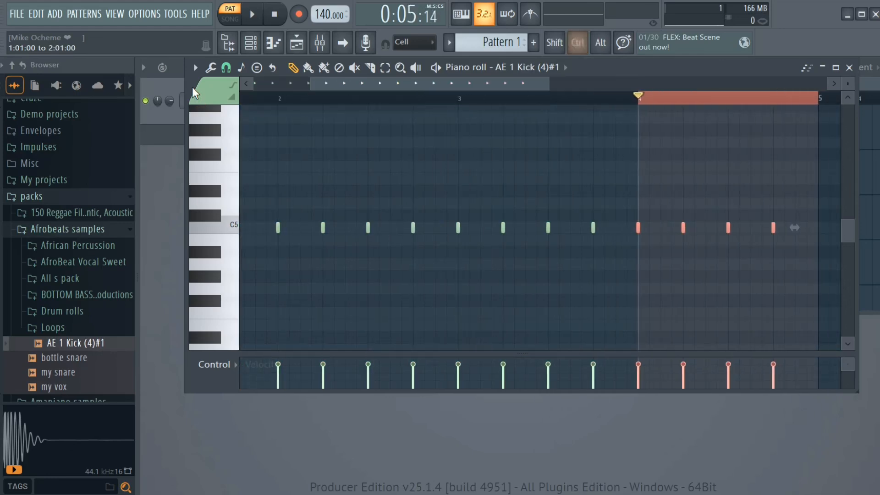
{"action": "left_click", "coordinate": [848, 67]}
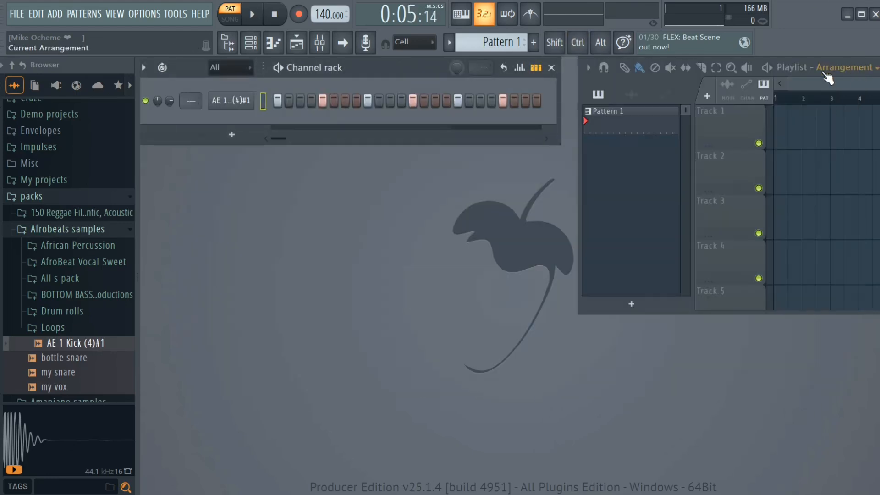
- Add the my snare sample as a new channel and program it on steps 1, 4, 7, 11 and 13
{"action": "mouse_move", "coordinate": [377, 68]}
{"action": "left_mouse_down"}
{"action": "mouse_move", "coordinate": [399, 95]}
{"action": "mouse_move", "coordinate": [379, 81]}
{"action": "mouse_move", "coordinate": [382, 65]}
{"action": "left_mouse_up"}
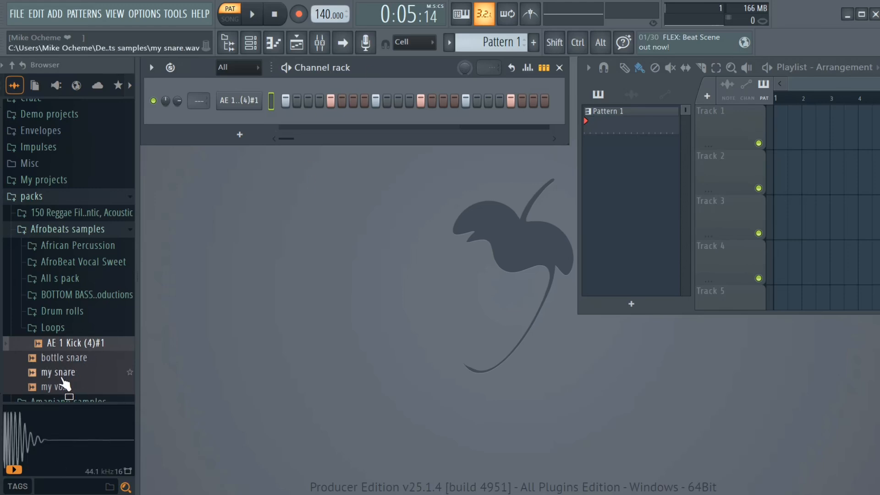
{"action": "left_click_drag", "start_coordinate": [63, 379], "coordinate": [234, 134]}
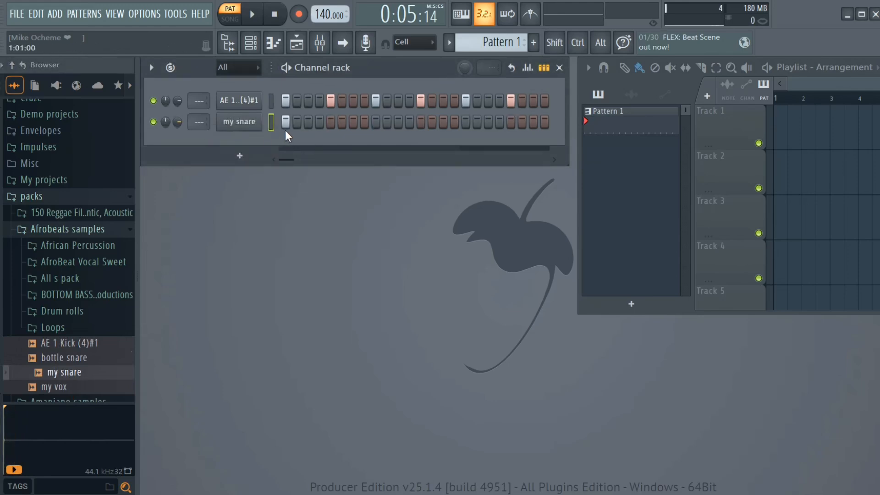
{"action": "left_click", "coordinate": [353, 123]}
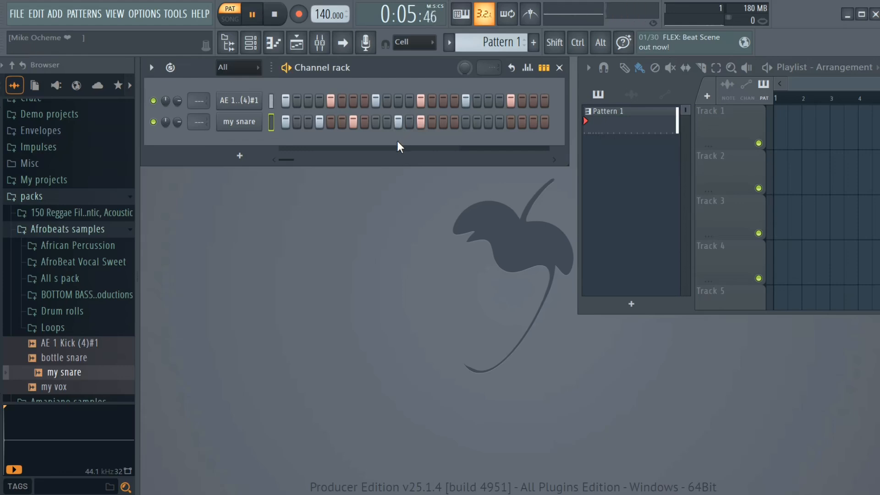
- Duplicate the snare's first bar three times in its piano roll to fill four bars, and play back the pattern
{"action": "right_click", "coordinate": [248, 122]}
{"action": "left_click", "coordinate": [280, 120]}
{"action": "left_click_drag", "start_coordinate": [306, 95], "coordinate": [210, 95]}
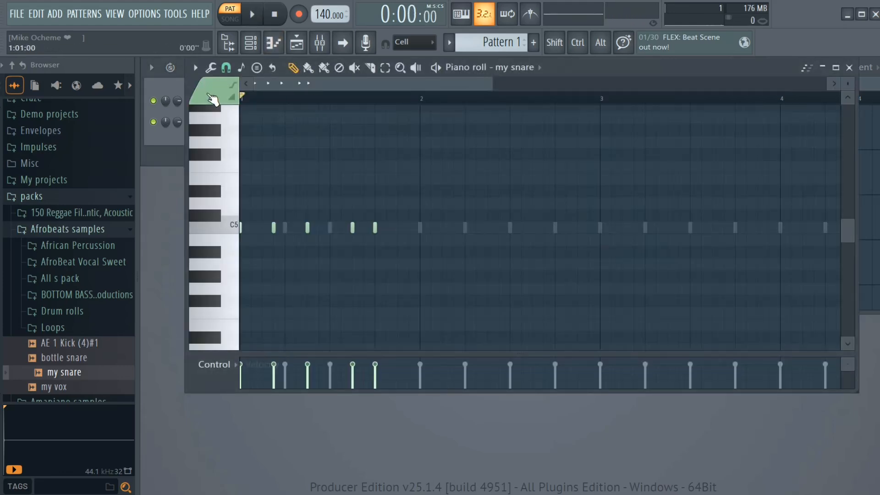
{"action": "left_click_drag", "start_coordinate": [420, 98], "coordinate": [244, 117]}
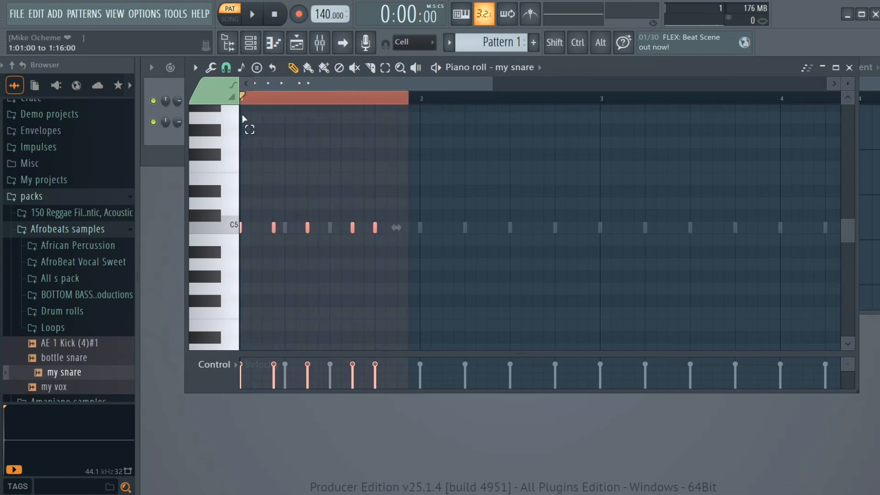
{"action": "left_click_drag", "start_coordinate": [418, 100], "coordinate": [422, 101]}
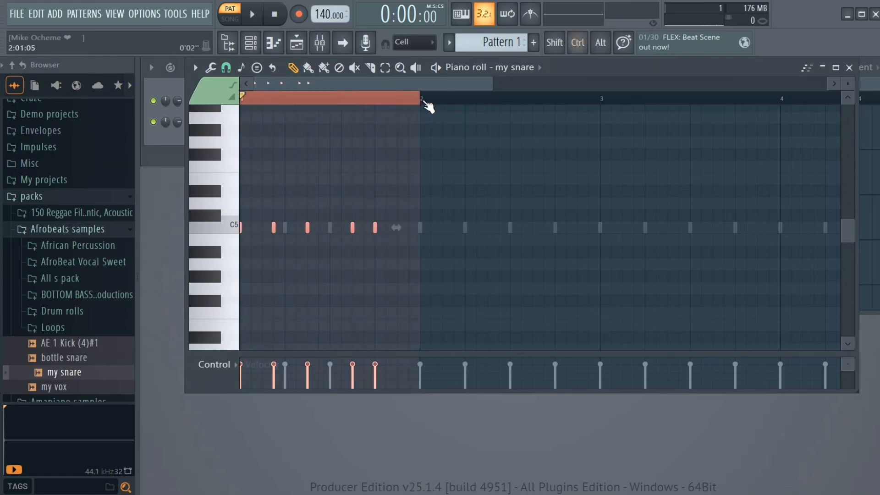
{"action": "key", "text": "ctrl+b"}
{"action": "key", "text": "ctrl+b"}
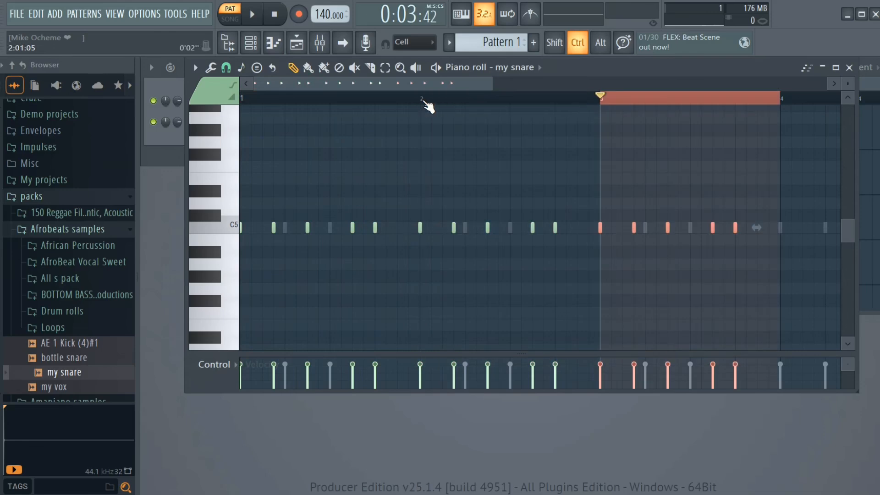
{"action": "key", "text": "ctrl+b"}
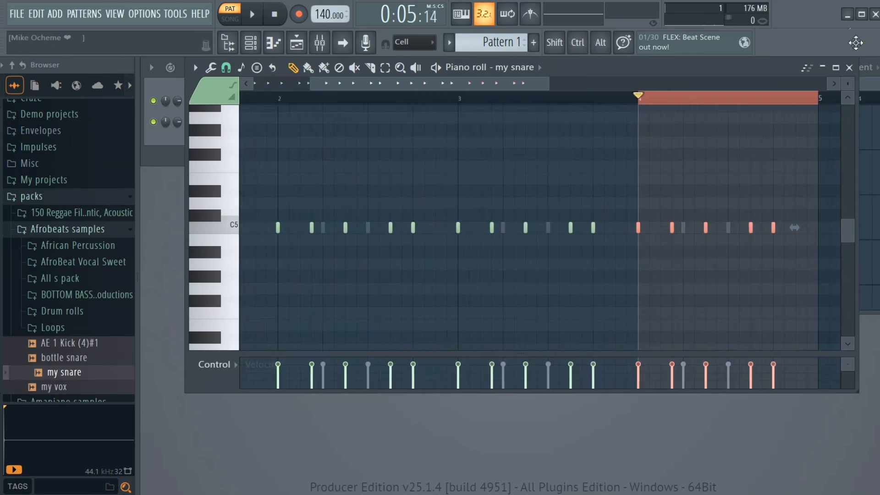
{"action": "left_click", "coordinate": [849, 67]}
{"action": "key", "text": "space"}
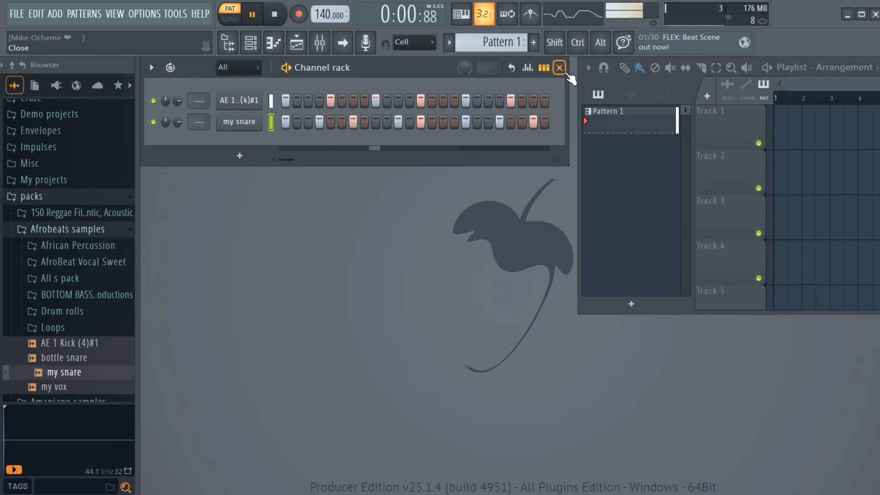
{"action": "key", "text": "space"}
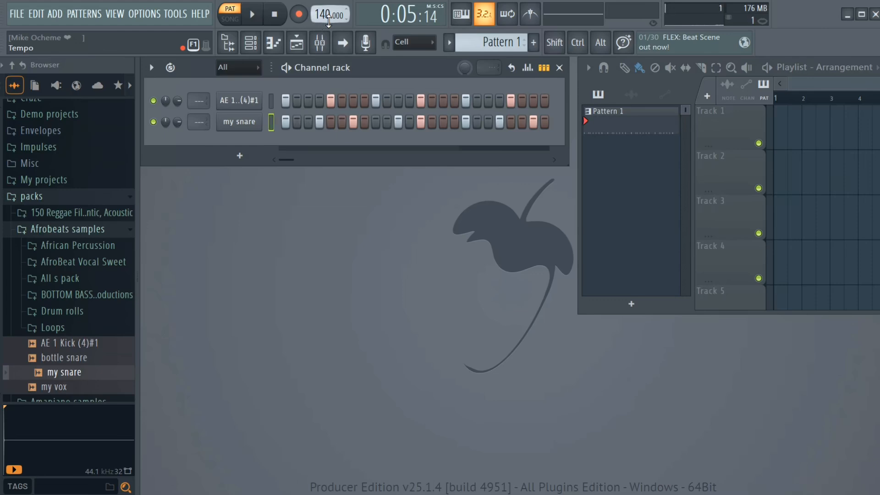
- Set the project tempo to 100 BPM and play the drum pattern at that speed
{"action": "scroll", "coordinate": [328, 20], "scroll_direction": "down", "scroll_amount": 1}
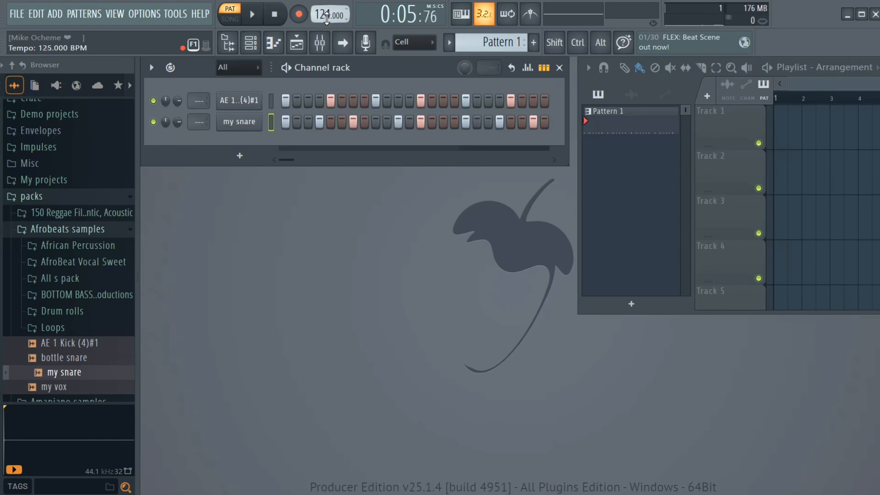
{"action": "scroll", "coordinate": [326, 18], "scroll_direction": "down", "scroll_amount": 6}
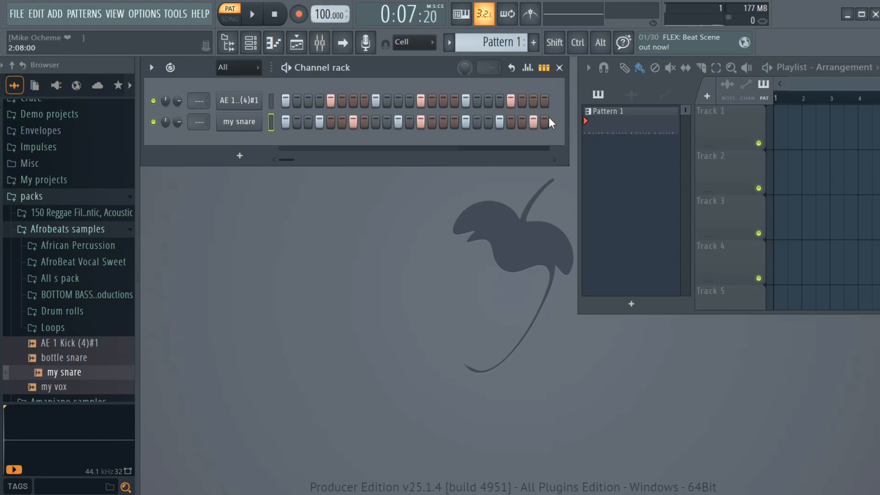
{"action": "key", "text": "space"}
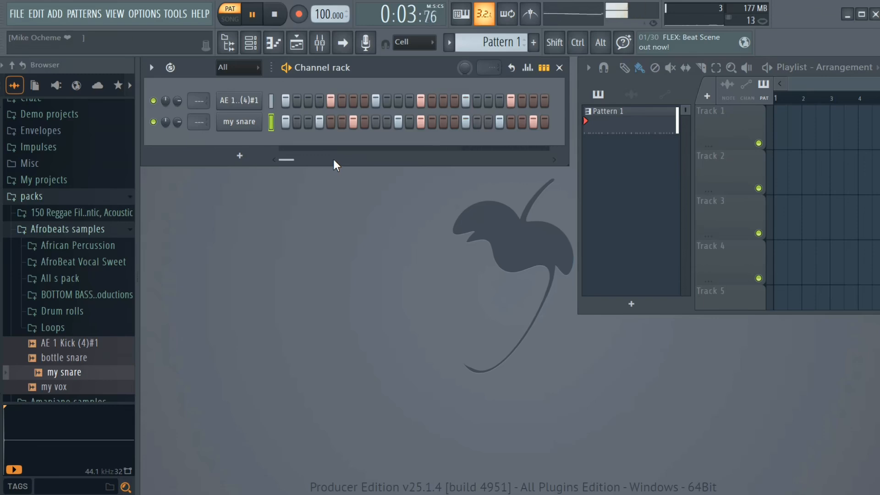
{"action": "key", "text": "space"}
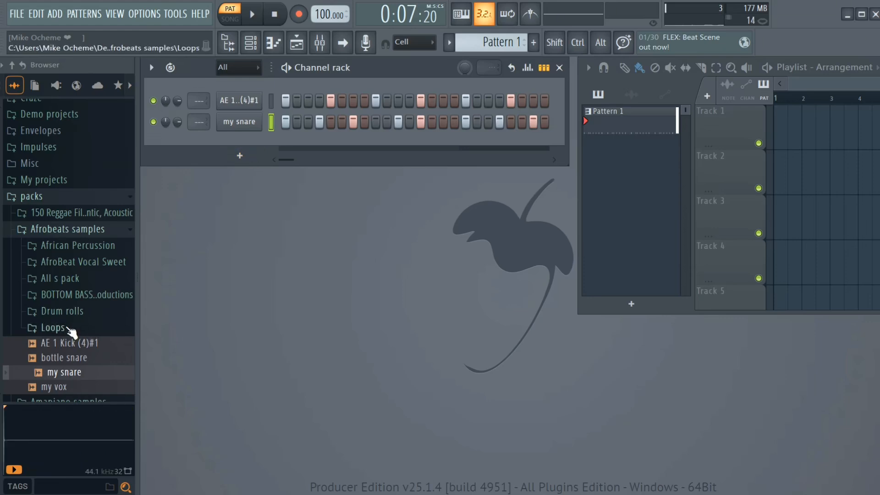
- Add a DPiano-A channel, open its piano roll and close the plugin window
{"action": "left_click", "coordinate": [239, 156]}
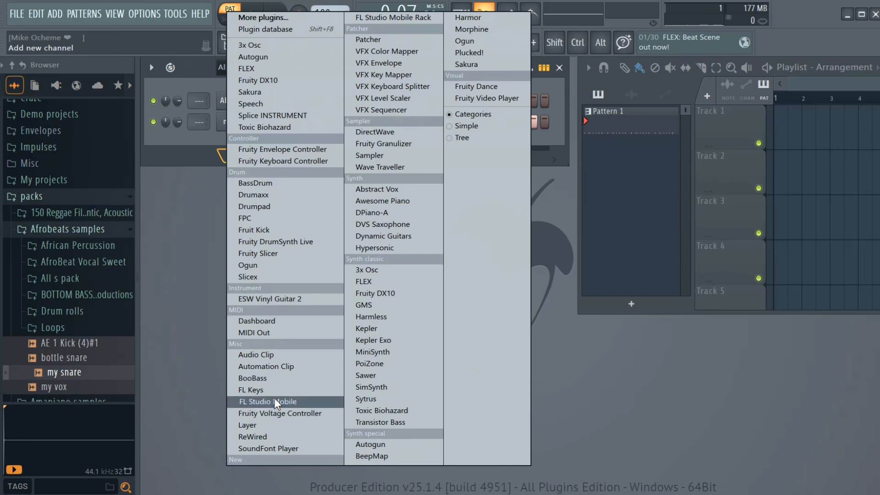
{"action": "left_click", "coordinate": [382, 216]}
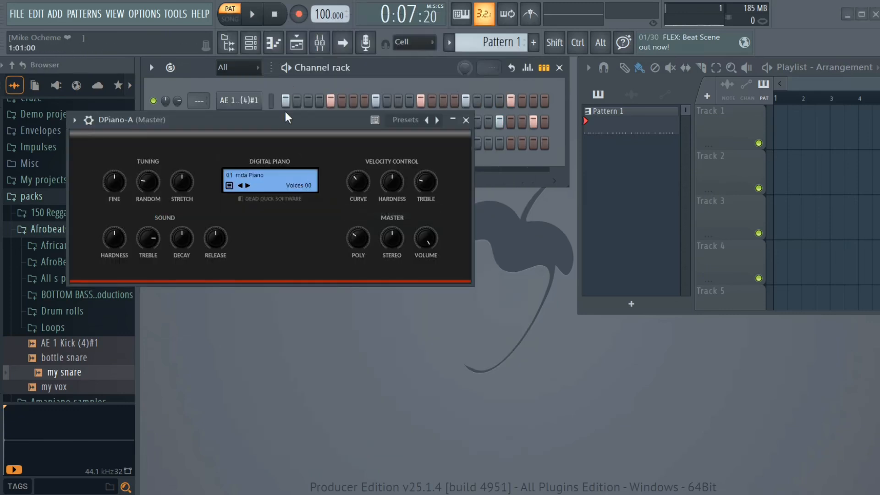
{"action": "left_click_drag", "start_coordinate": [287, 118], "coordinate": [290, 304]}
{"action": "right_click", "coordinate": [259, 143]}
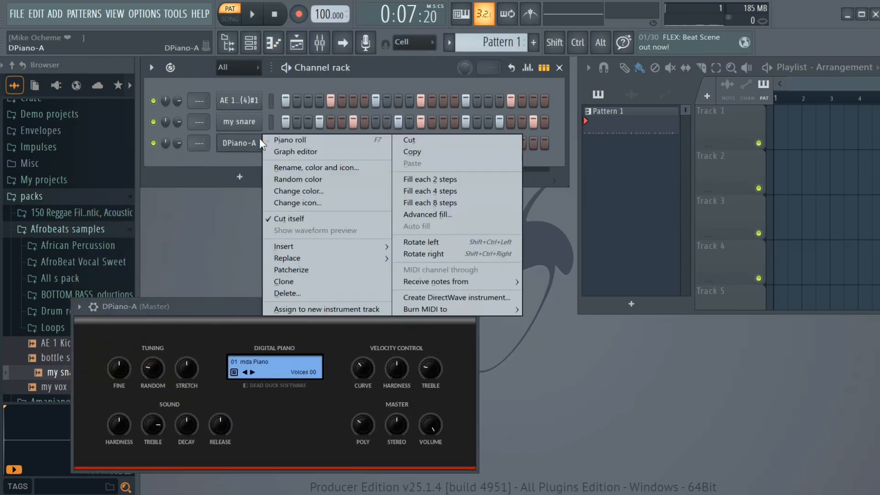
{"action": "left_click", "coordinate": [287, 139]}
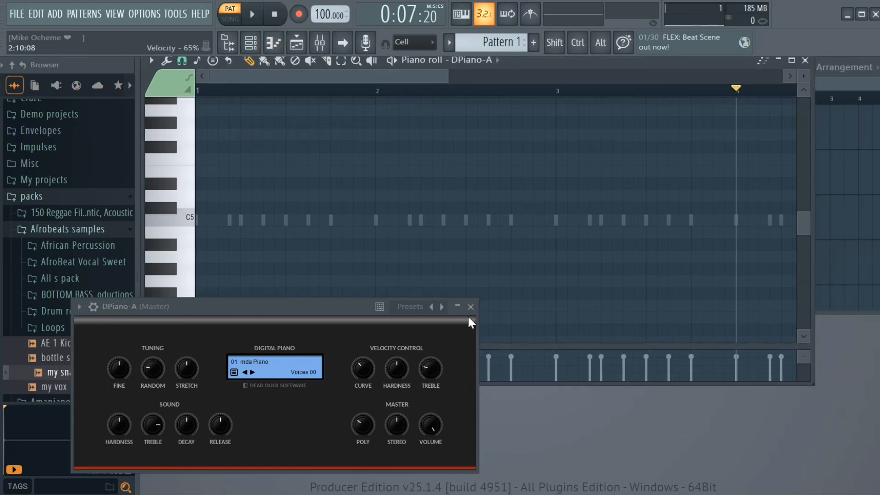
{"action": "left_click", "coordinate": [471, 306]}
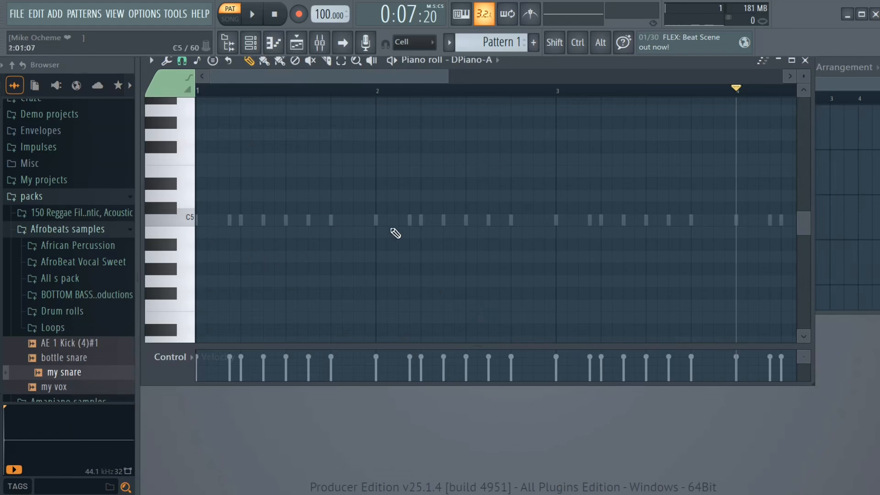
- Place a C4 note at the start of bar 1 in the DPiano-A piano roll
{"action": "scroll", "coordinate": [435, 232], "scroll_direction": "down", "scroll_amount": 2, "text": "ctrl"}
{"action": "left_click", "coordinate": [214, 224]}
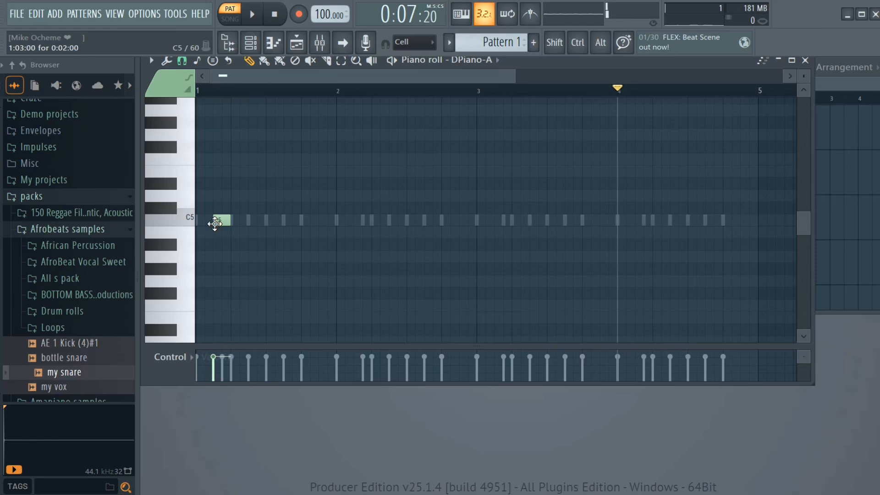
{"action": "right_click", "coordinate": [222, 221]}
{"action": "scroll", "coordinate": [241, 227], "scroll_direction": "down", "scroll_amount": 4}
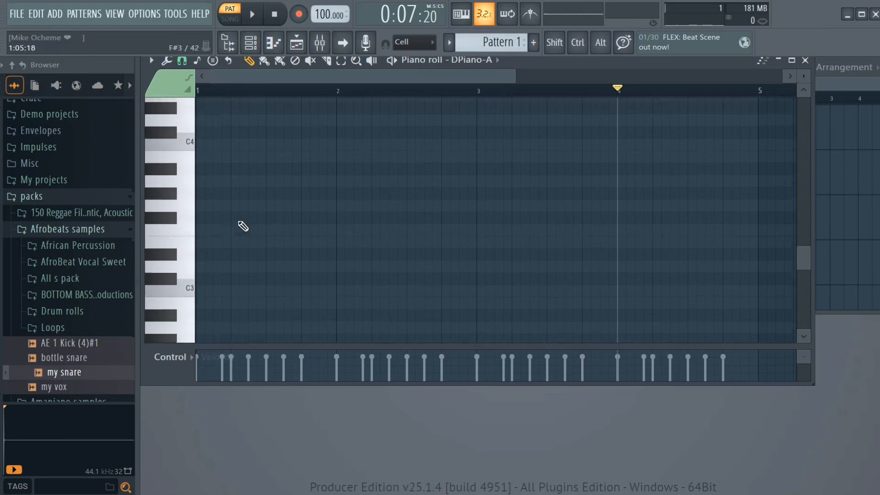
{"action": "left_click", "coordinate": [207, 185]}
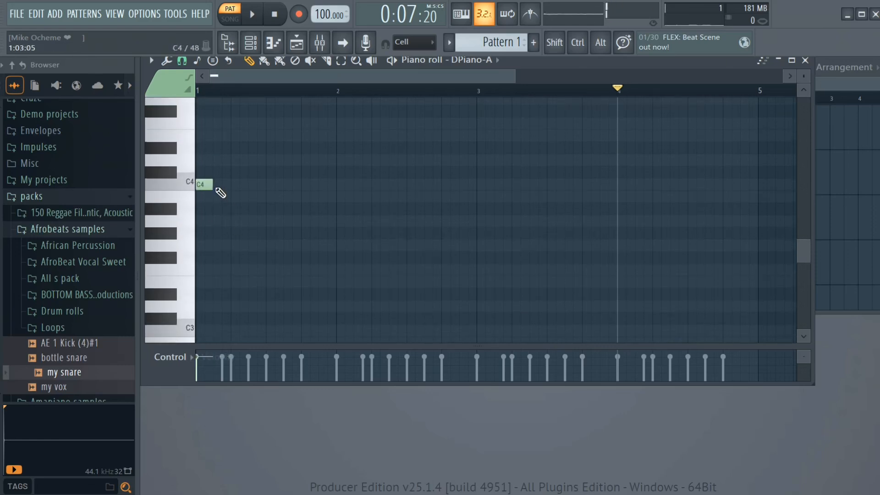
- Lengthen the C4 note to a full bar and add one-bar G4, F4 and C4 notes to continue the progression through bar 4
{"action": "left_click_drag", "start_coordinate": [212, 183], "coordinate": [333, 205]}
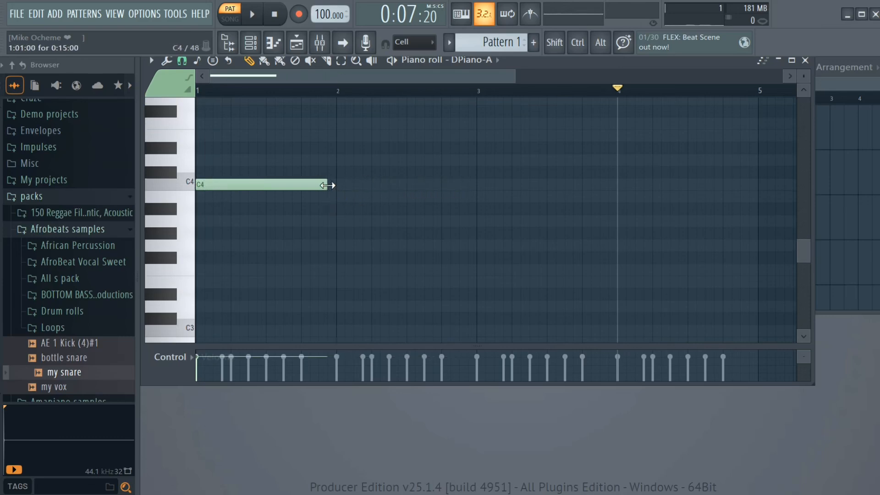
{"action": "scroll", "coordinate": [387, 201], "scroll_direction": "up", "scroll_amount": 3}
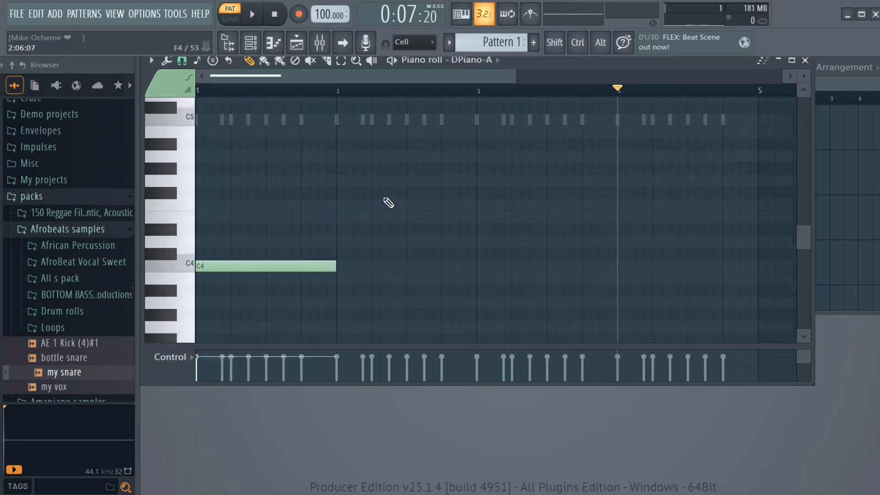
{"action": "left_click", "coordinate": [339, 190]}
{"action": "scroll", "coordinate": [500, 204], "scroll_direction": "down", "scroll_amount": 2}
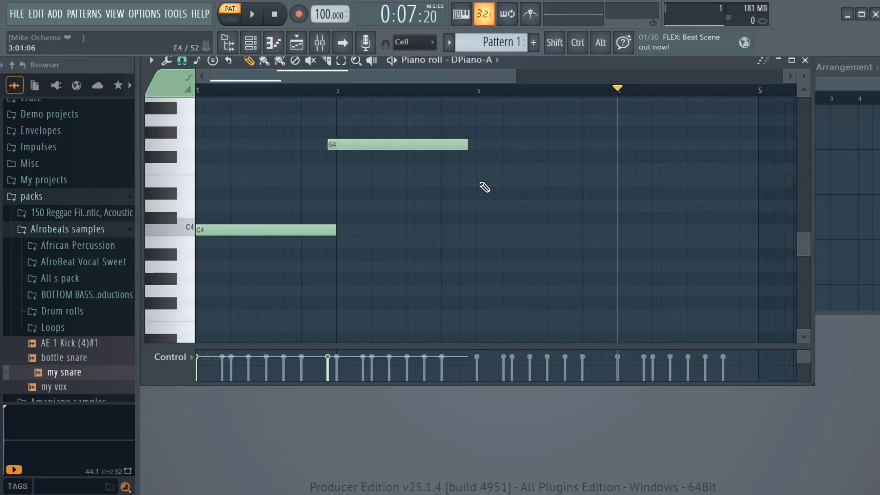
{"action": "left_click", "coordinate": [476, 169]}
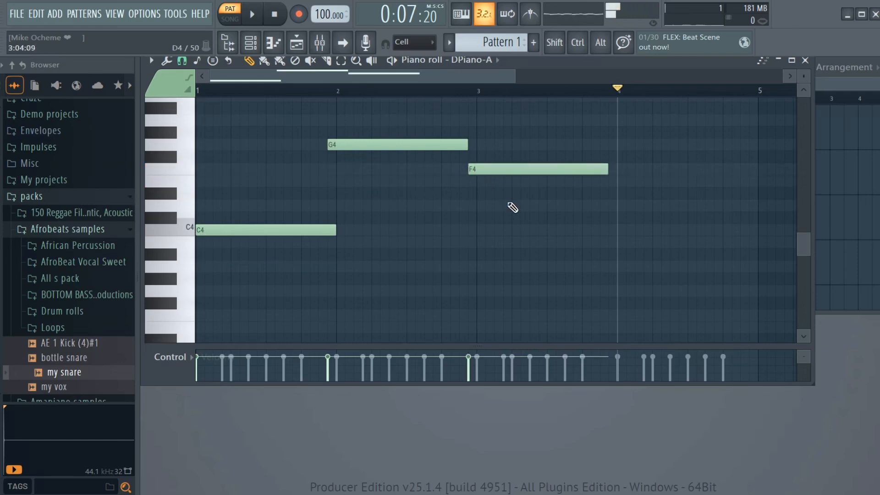
{"action": "left_click_drag", "start_coordinate": [491, 166], "coordinate": [500, 168]}
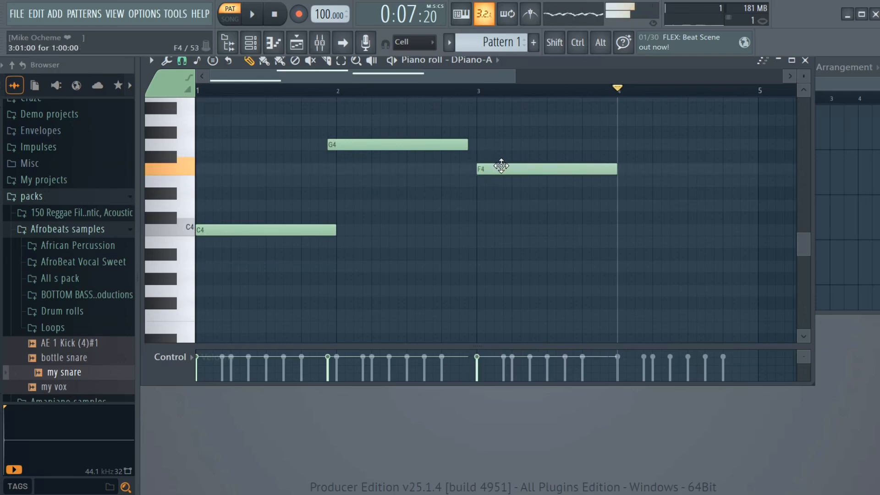
{"action": "left_click", "coordinate": [622, 230]}
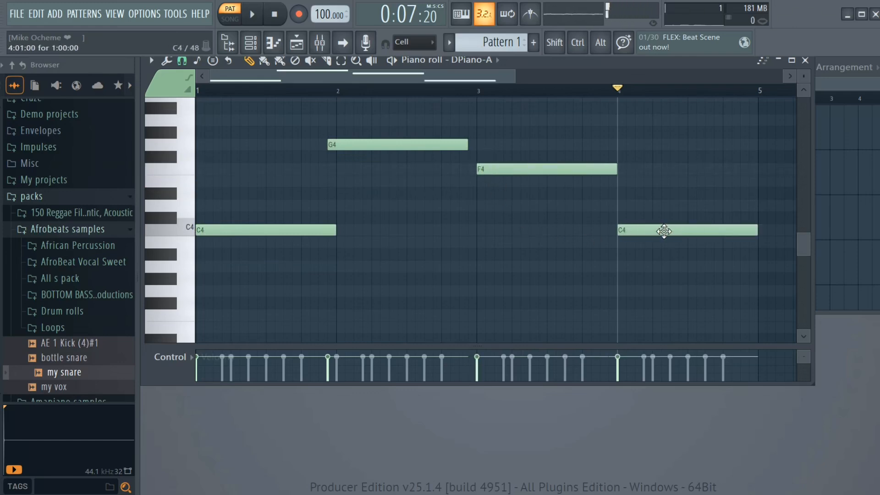
- Replace the misaligned G4 note with one starting exactly at bar 2, and play back the root notes
{"action": "key", "text": "space"}
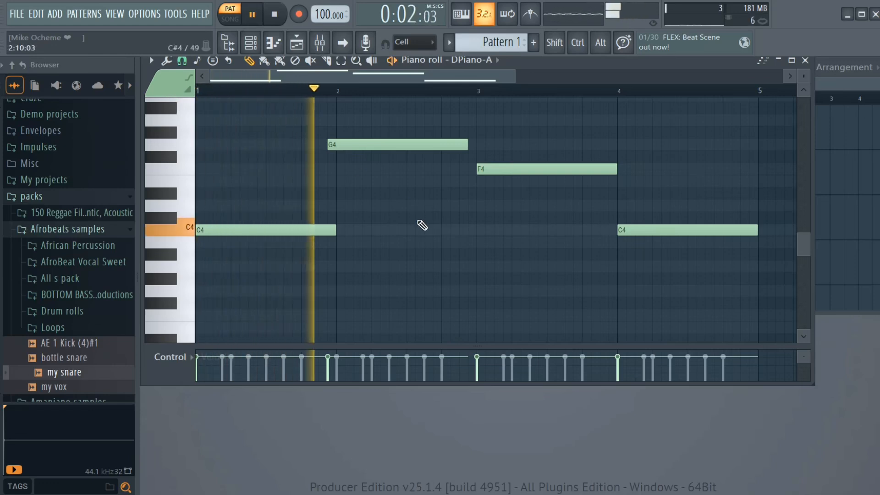
{"action": "key", "text": "space"}
{"action": "right_click", "coordinate": [345, 144]}
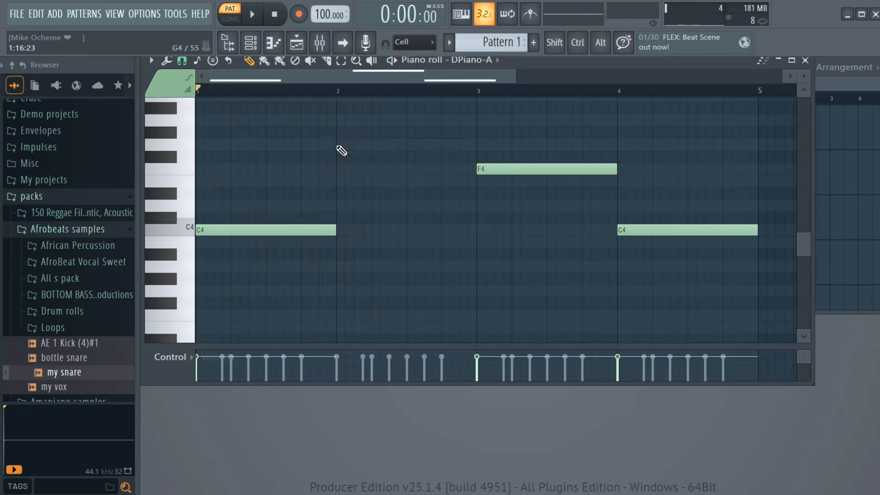
{"action": "left_click", "coordinate": [340, 145]}
{"action": "left_click_drag", "start_coordinate": [340, 145], "coordinate": [353, 147]}
{"action": "key", "text": "space"}
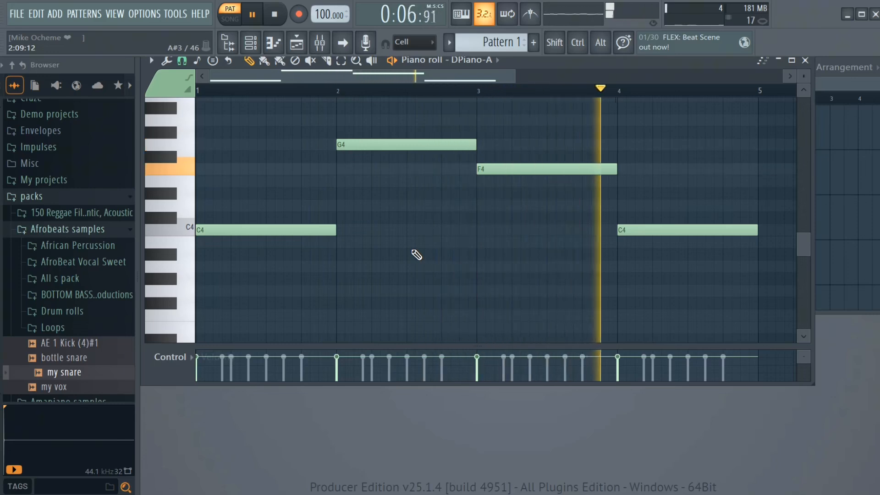
{"action": "key", "text": "space"}
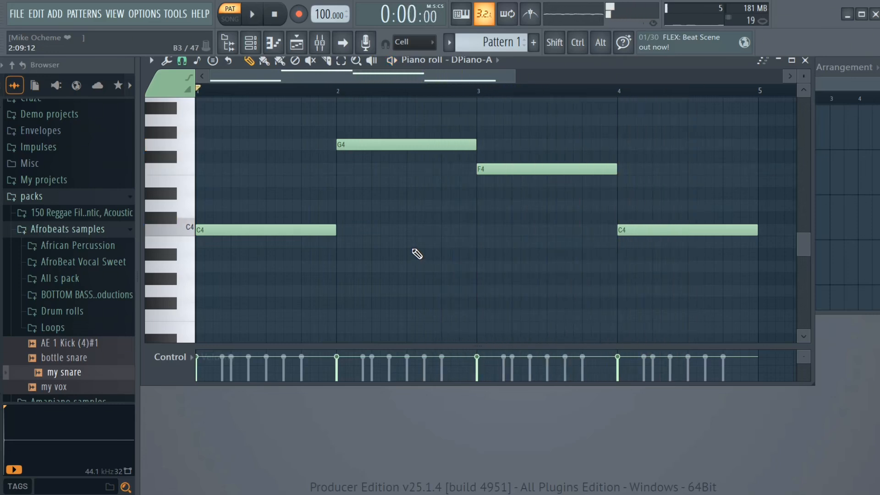
- Duplicate the four root notes a fifth higher, giving G4, D5, C5 and G4
{"action": "scroll", "coordinate": [485, 246], "scroll_direction": "down", "scroll_amount": 2, "text": "ctrl"}
{"action": "left_click_drag", "start_coordinate": [627, 269], "coordinate": [197, 103]}
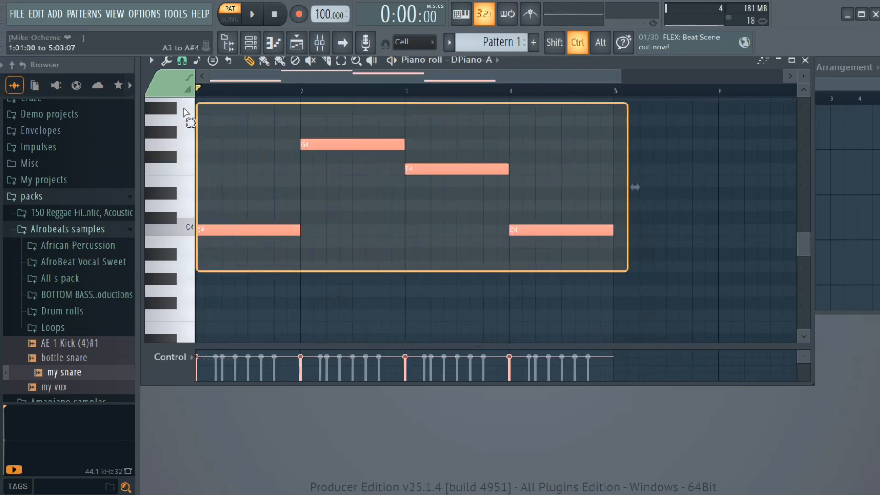
{"action": "scroll", "coordinate": [363, 192], "scroll_direction": "up", "scroll_amount": 4}
{"action": "left_click_drag", "start_coordinate": [225, 324], "coordinate": [210, 238], "text": "shift"}
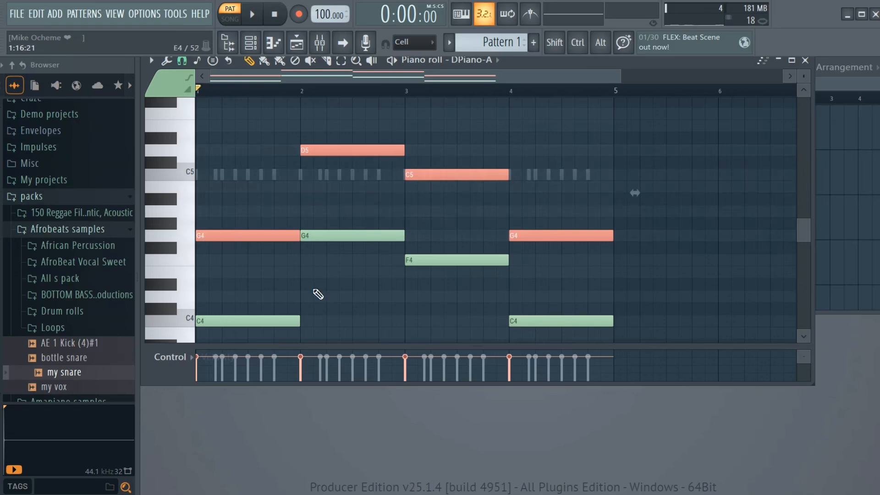
- Complete the chords with one-bar E4, B4, A4 and E4 notes in bars 1 to 4, and play them back
{"action": "scroll", "coordinate": [297, 298], "scroll_direction": "up", "scroll_amount": 2}
{"action": "scroll", "coordinate": [289, 288], "scroll_direction": "down", "scroll_amount": 3}
{"action": "left_click", "coordinate": [220, 229]}
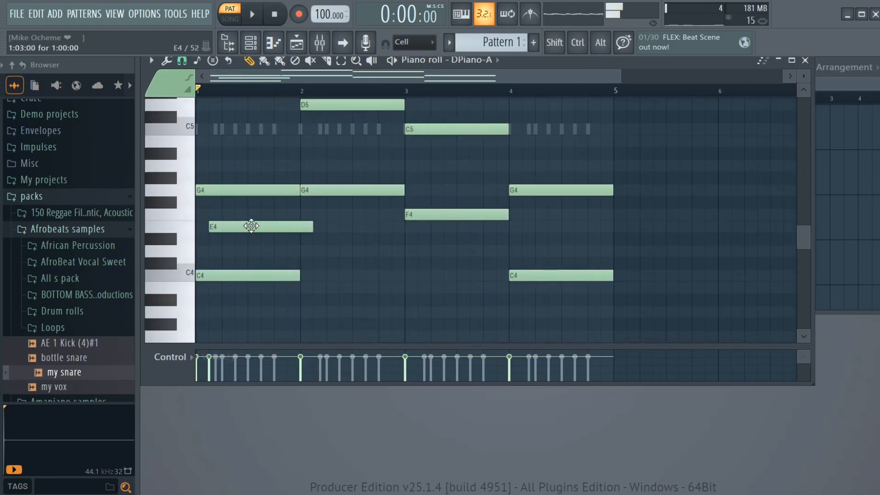
{"action": "left_click_drag", "start_coordinate": [251, 226], "coordinate": [223, 228]}
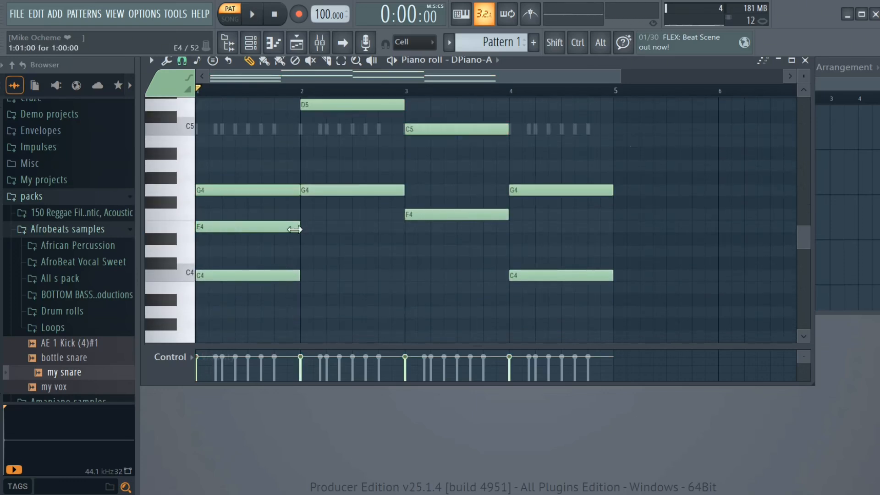
{"action": "left_click", "coordinate": [303, 141]}
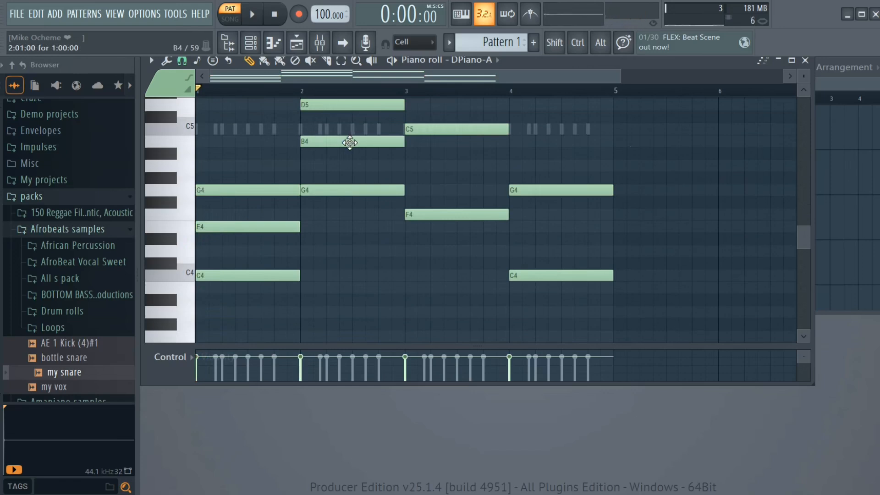
{"action": "left_click", "coordinate": [405, 166]}
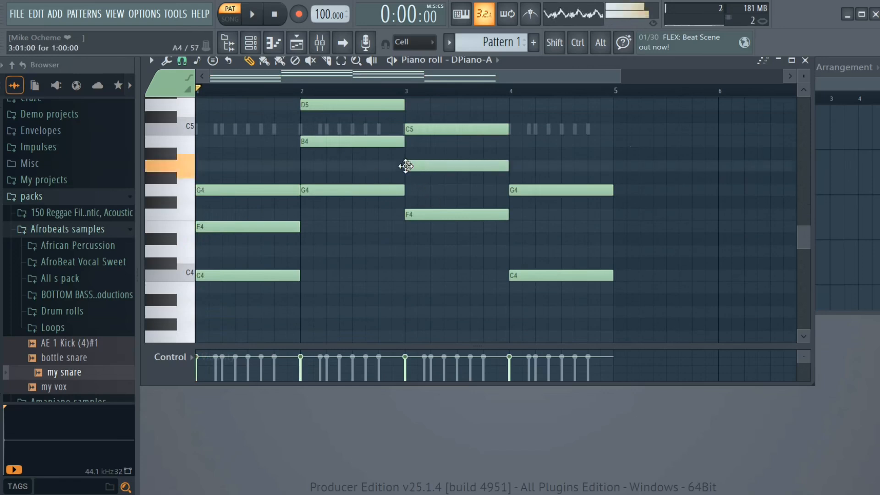
{"action": "left_click", "coordinate": [512, 227]}
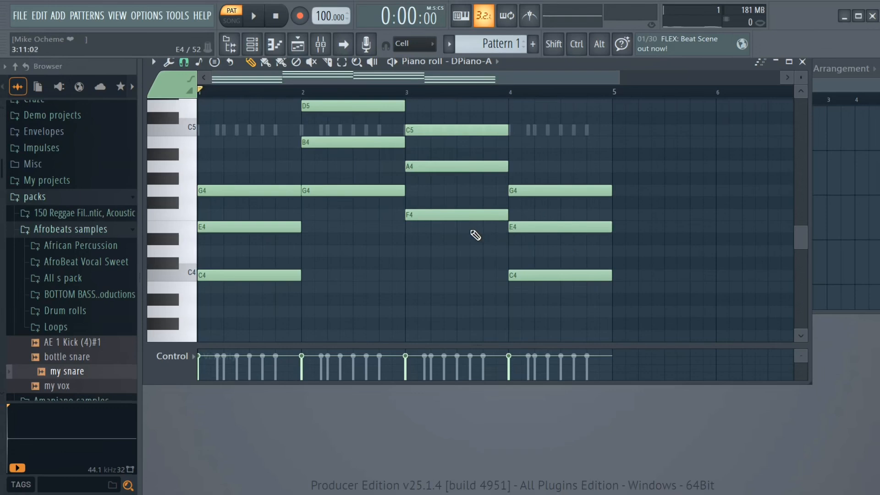
{"action": "key", "text": "space"}
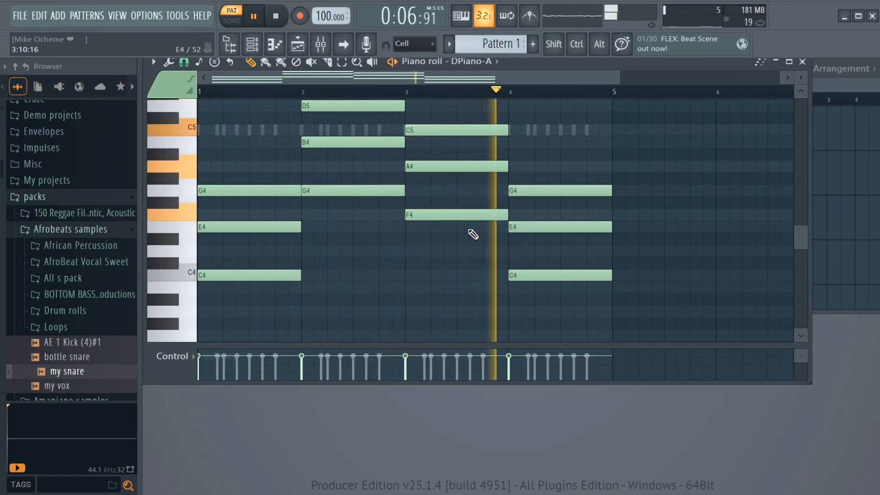
{"action": "key", "text": "space"}
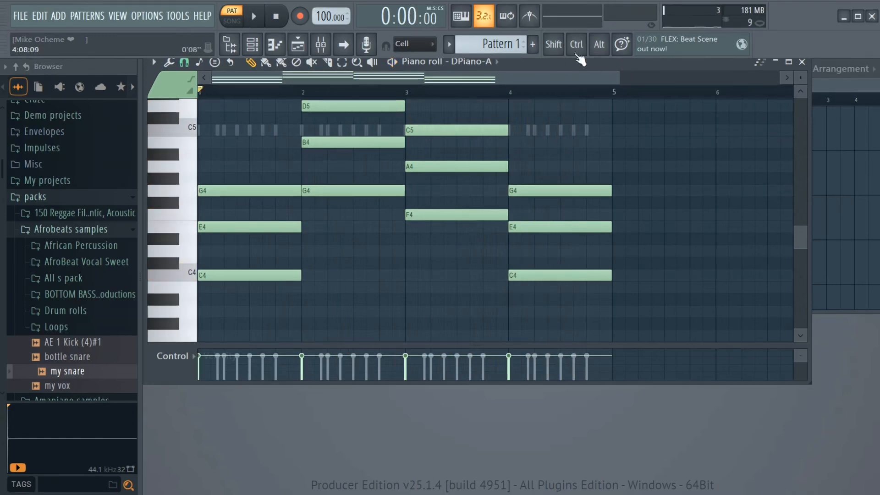
- Close the DPiano-A piano roll, then add a DVS Saxophone channel and open its piano roll
{"action": "left_click_drag", "start_coordinate": [567, 62], "coordinate": [567, 101]}
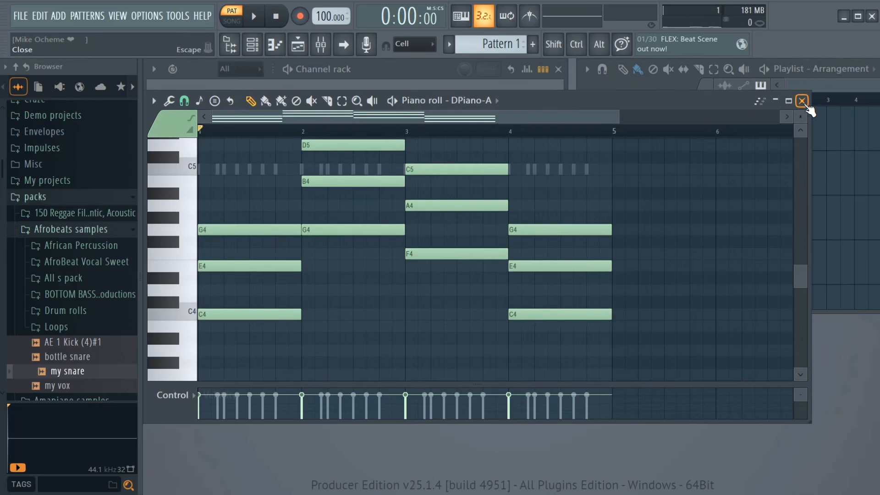
{"action": "left_click", "coordinate": [802, 101]}
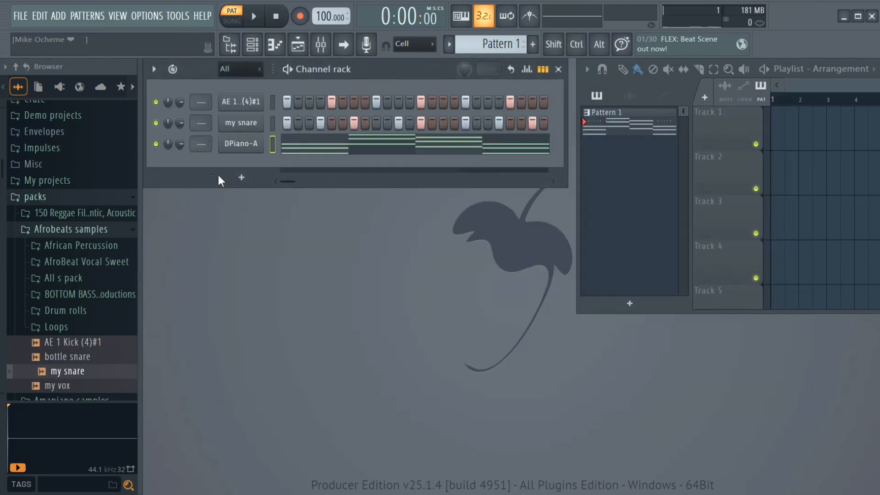
{"action": "left_click", "coordinate": [248, 182]}
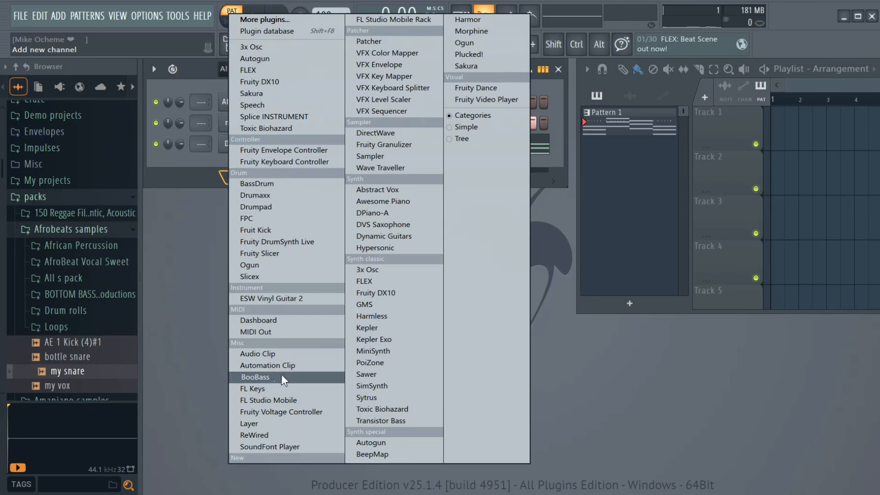
{"action": "left_click", "coordinate": [391, 226]}
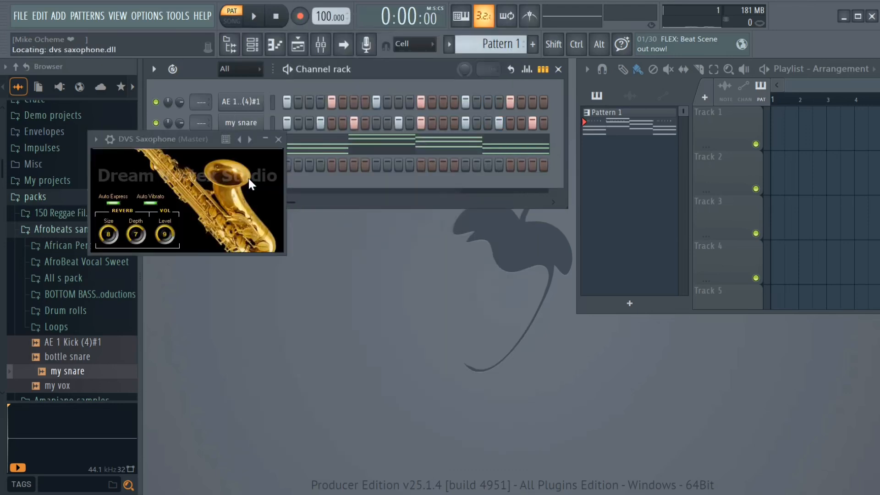
{"action": "left_click_drag", "start_coordinate": [210, 139], "coordinate": [208, 282]}
{"action": "right_click", "coordinate": [260, 161]}
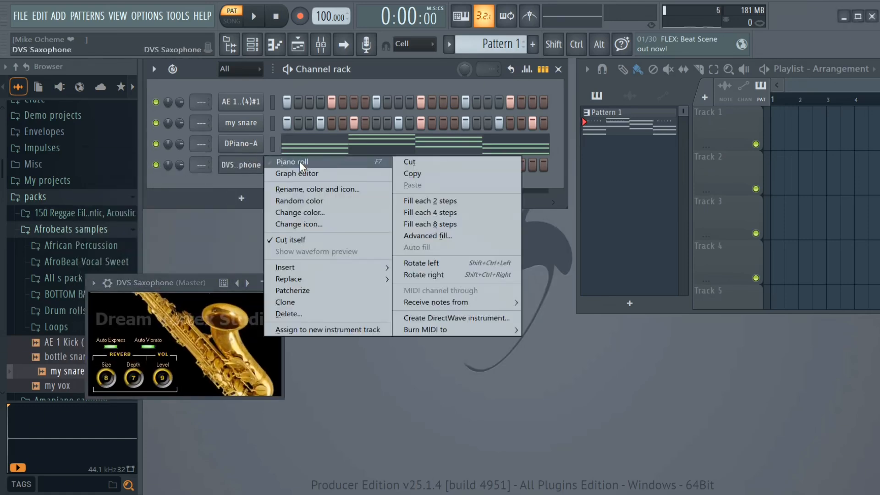
{"action": "left_click", "coordinate": [301, 165]}
{"action": "left_click_drag", "start_coordinate": [185, 278], "coordinate": [159, 356]}
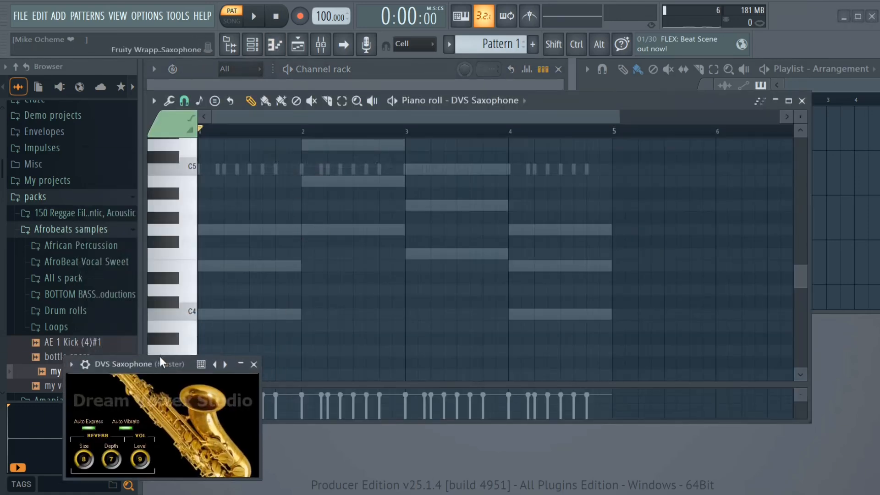
- Place short G4, G4, E4 and E4 notes in bar 1 of the saxophone part and play them back
{"action": "scroll", "coordinate": [227, 219], "scroll_direction": "down", "scroll_amount": 2}
{"action": "left_click", "coordinate": [209, 189]}
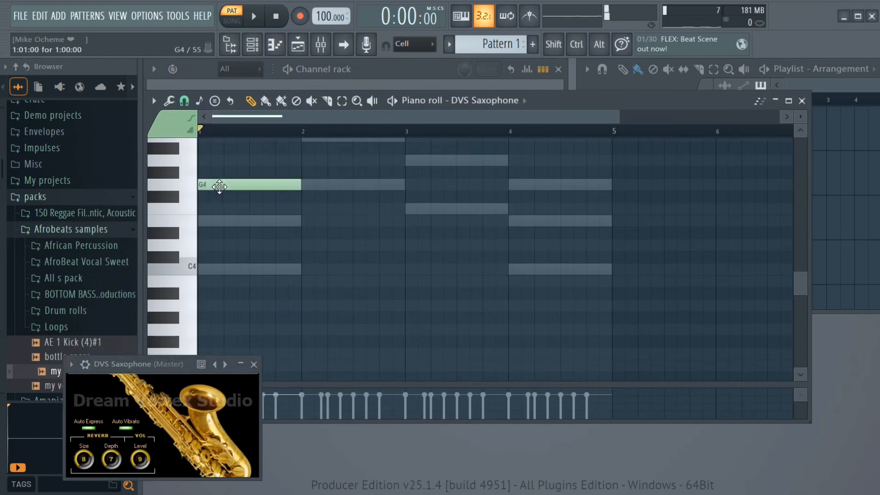
{"action": "left_click_drag", "start_coordinate": [220, 189], "coordinate": [231, 190]}
{"action": "left_click_drag", "start_coordinate": [312, 187], "coordinate": [236, 224]}
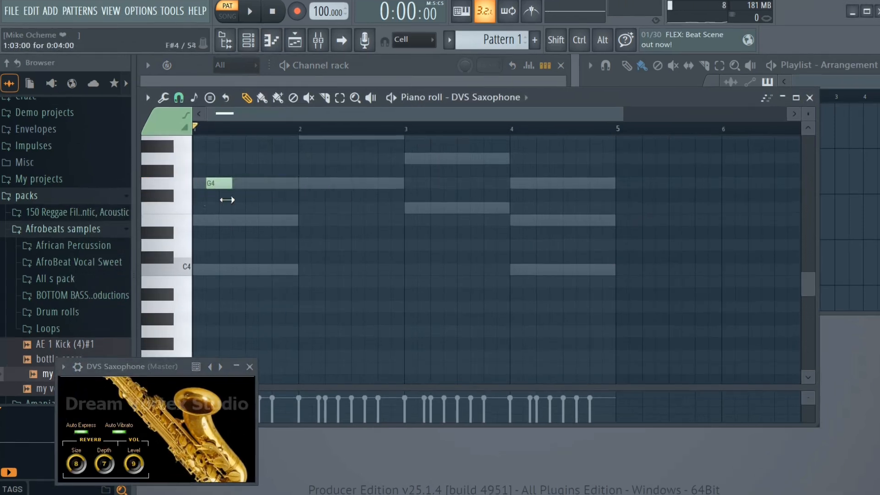
{"action": "key", "text": "space"}
{"action": "left_click", "coordinate": [224, 185]}
{"action": "key", "text": "space"}
{"action": "key", "text": "space"}
{"action": "key", "text": "space"}
{"action": "key", "text": "space"}
{"action": "key", "text": "space"}
{"action": "key", "text": "space"}
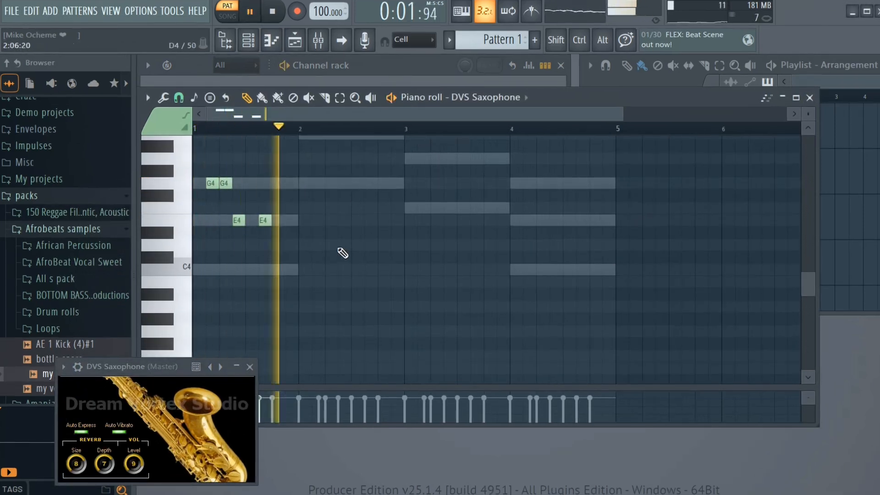
{"action": "key", "text": "space"}
- Rework the bar 1 saxophone motif to E4, E4, E4 and G4, playing it back to check
{"action": "left_click_drag", "start_coordinate": [224, 183], "coordinate": [224, 220]}
{"action": "key", "text": "space"}
{"action": "left_click", "coordinate": [265, 270]}
{"action": "key", "text": "space"}
{"action": "key", "text": "space"}
{"action": "key", "text": "space"}
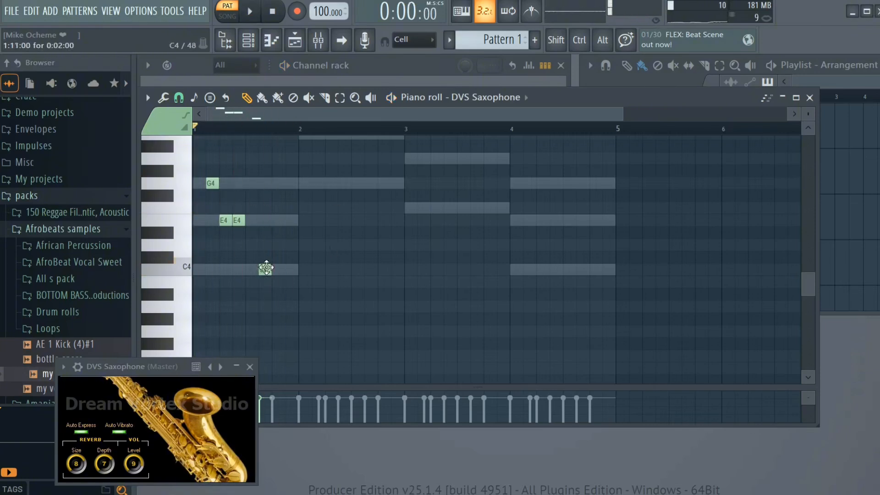
{"action": "left_click_drag", "start_coordinate": [266, 268], "coordinate": [317, 185]}
{"action": "key", "text": "space"}
{"action": "key", "text": "space"}
{"action": "key", "text": "space"}
{"action": "key", "text": "space"}
- Copy the saxophone motif to bars 2, 3 and 4, transposed to start on G4, F4 and C4, and play it back
{"action": "key", "text": "ctrl+a"}
{"action": "scroll", "coordinate": [382, 243], "scroll_direction": "up", "scroll_amount": 3}
{"action": "left_click", "coordinate": [370, 239], "text": "ctrl"}
{"action": "left_click_drag", "start_coordinate": [369, 239], "coordinate": [538, 366]}
{"action": "key", "text": "space"}
{"action": "key", "text": "space"}
{"action": "key", "text": "space"}
{"action": "key", "text": "space"}
- Raise the three C4 saxophone notes in bar 4 to E4, lower its last note to C4, and close the piano roll
{"action": "left_click_drag", "start_coordinate": [577, 329], "coordinate": [519, 371], "text": "ctrl"}
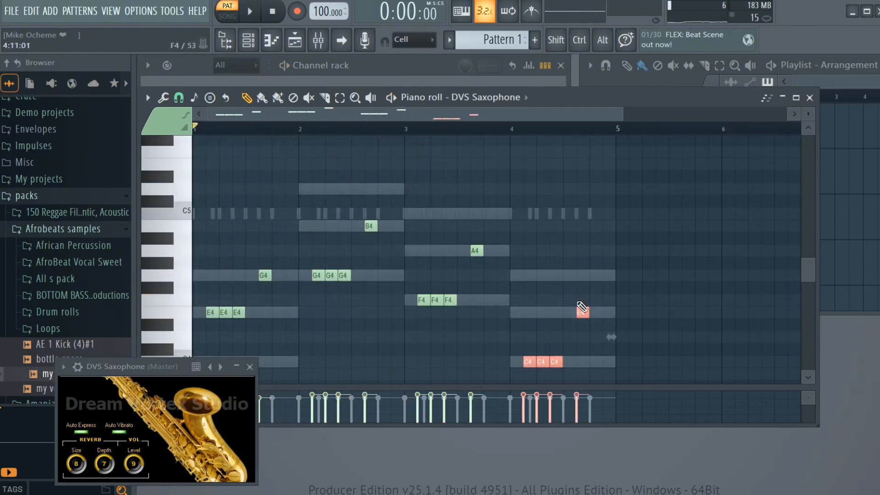
{"action": "key", "text": "shift+Up"}
{"action": "key", "text": "shift+Up"}
{"action": "key", "text": "shift+Up"}
{"action": "key", "text": "shift+Up"}
{"action": "left_click_drag", "start_coordinate": [628, 295], "coordinate": [572, 355], "text": "ctrl"}
{"action": "key", "text": "shift+Down"}
{"action": "key", "text": "shift+Down"}
{"action": "key", "text": "shift+Down"}
{"action": "key", "text": "shift+Down"}
{"action": "key", "text": "space"}
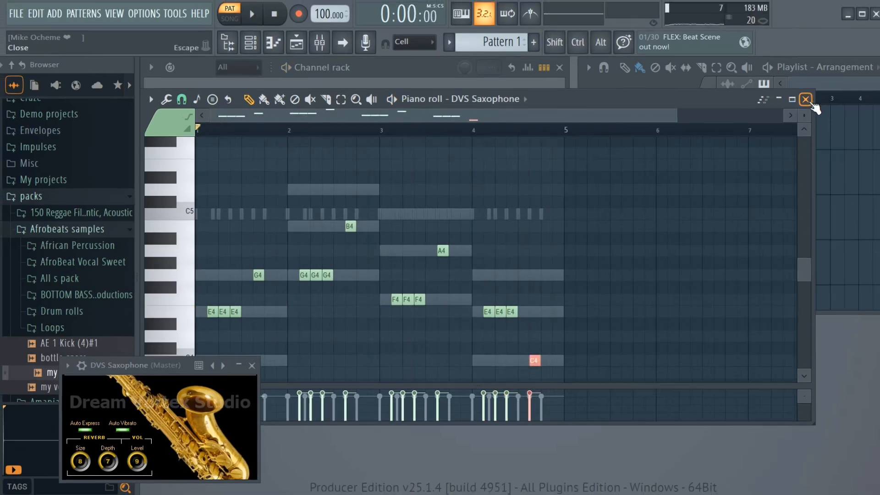
{"action": "left_click", "coordinate": [806, 100]}
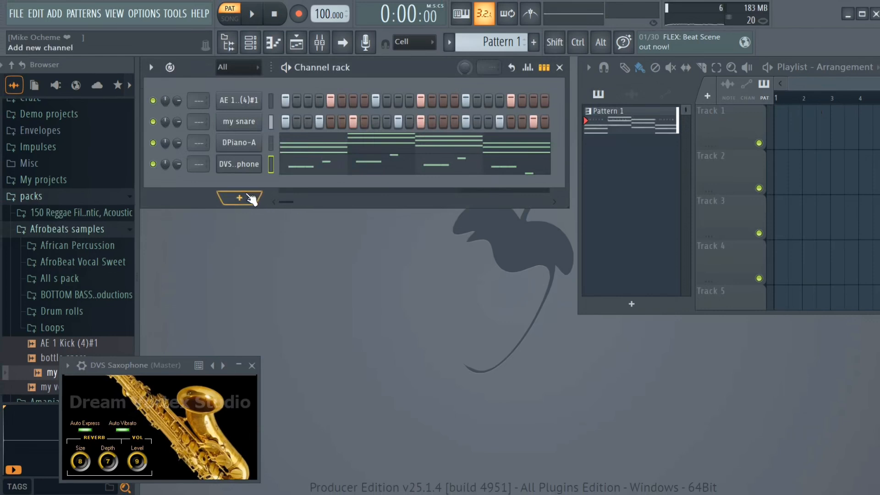
- Add a Morphine channel to Pattern 1 and load the BAS B3 Bass FG preset from its Bass bank
{"action": "key", "text": "F4"}
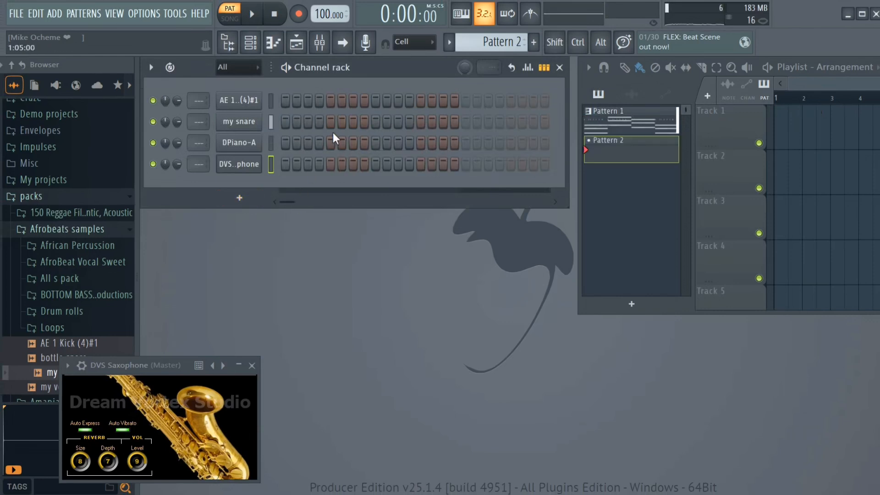
{"action": "key", "text": "ctrl+z"}
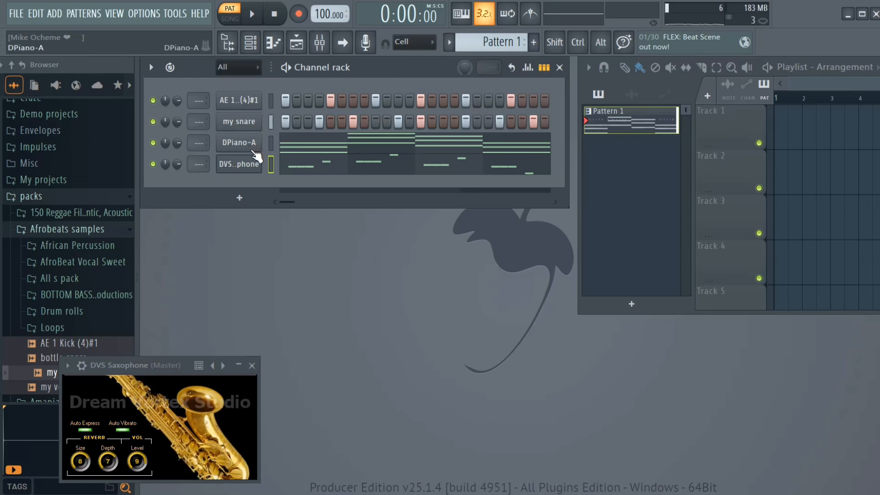
{"action": "left_click", "coordinate": [240, 198]}
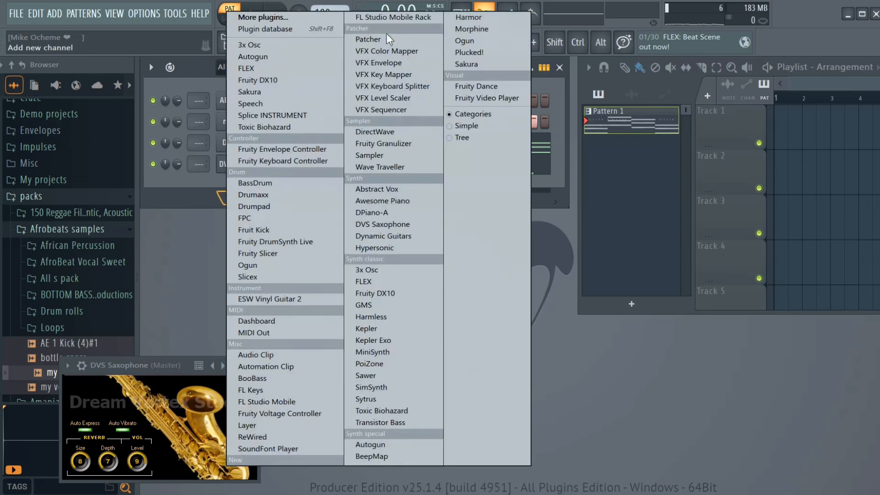
{"action": "left_click", "coordinate": [481, 29]}
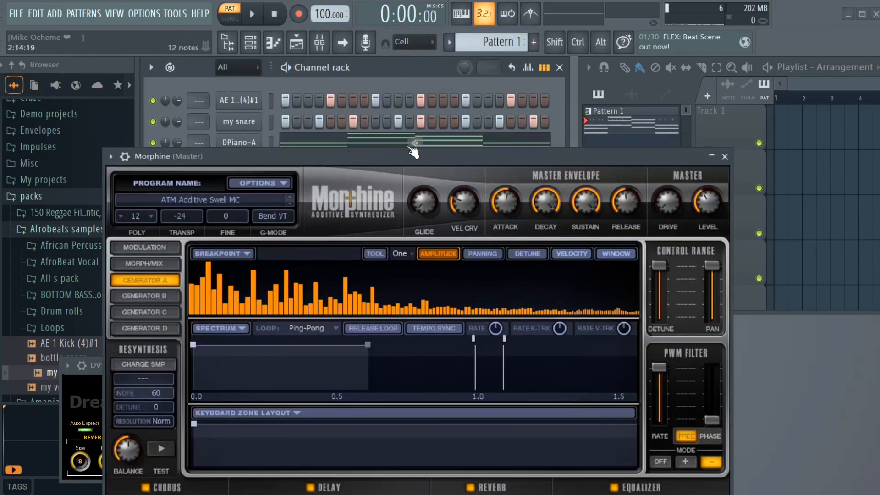
{"action": "left_click_drag", "start_coordinate": [403, 157], "coordinate": [400, 135]}
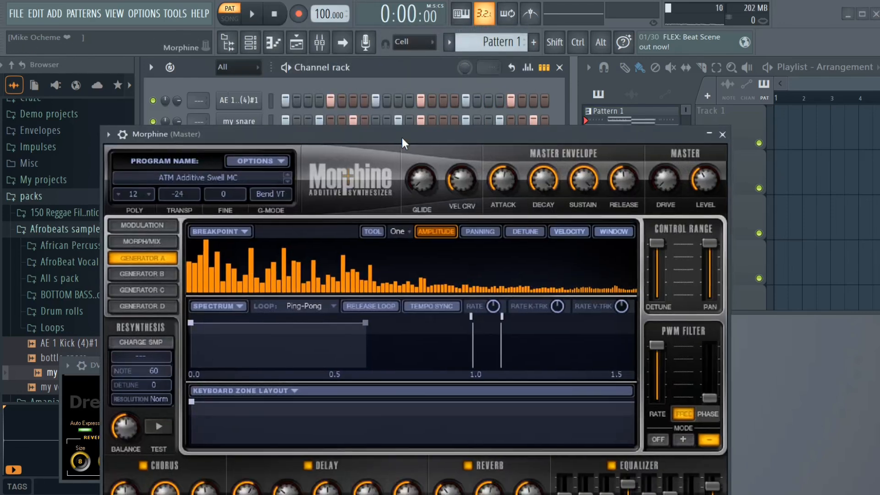
{"action": "left_click", "coordinate": [245, 182]}
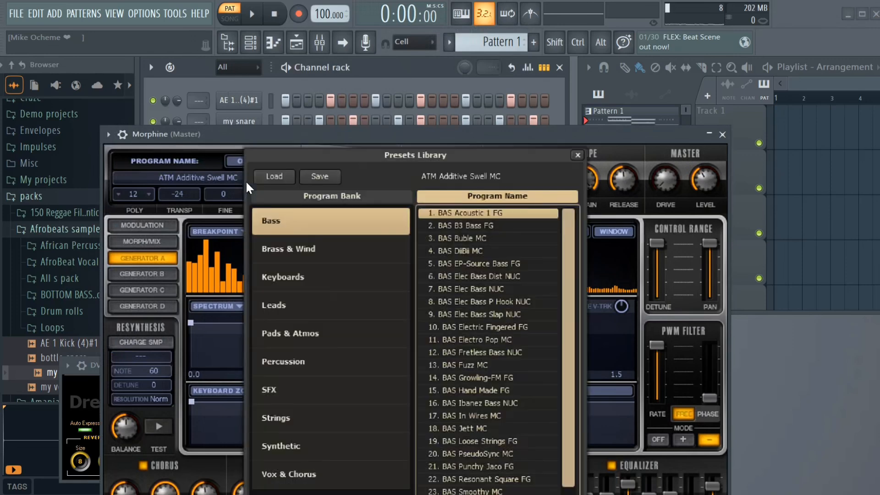
{"action": "left_click", "coordinate": [471, 225]}
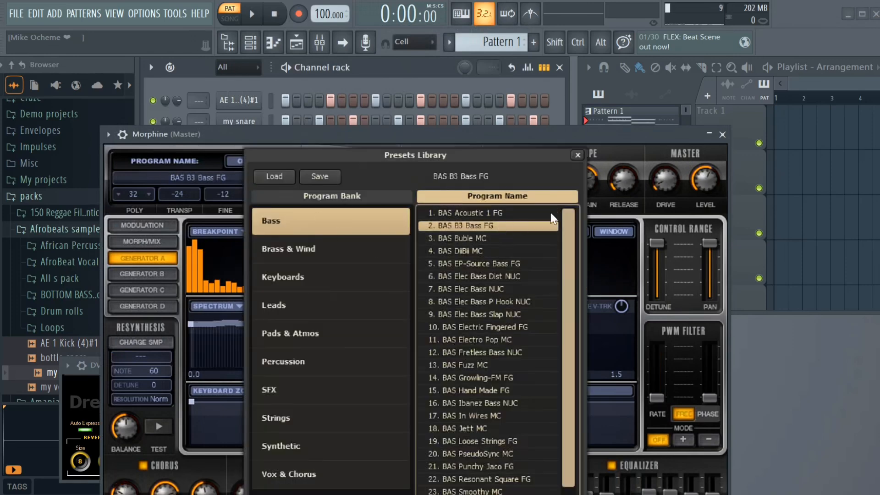
{"action": "double_click", "coordinate": [498, 230]}
{"action": "left_click", "coordinate": [722, 135]}
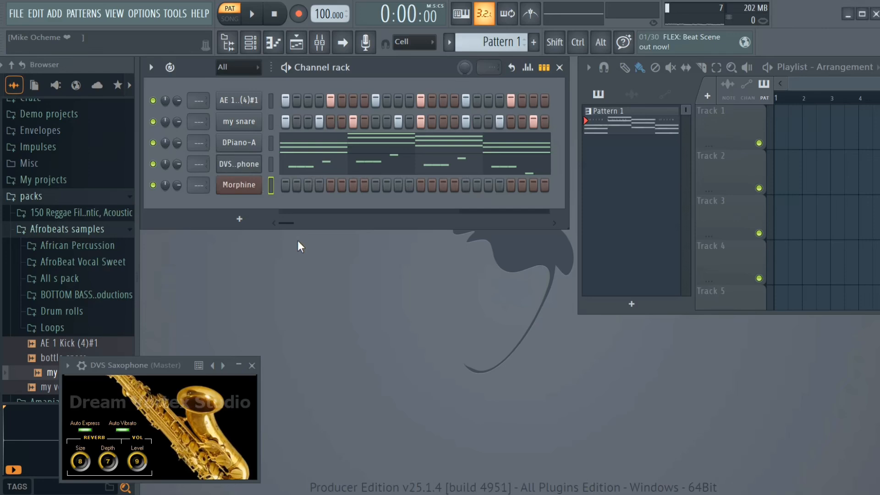
- Place two short C4 notes in bar 1 of the Morphine bass part and play them back
{"action": "right_click", "coordinate": [251, 183]}
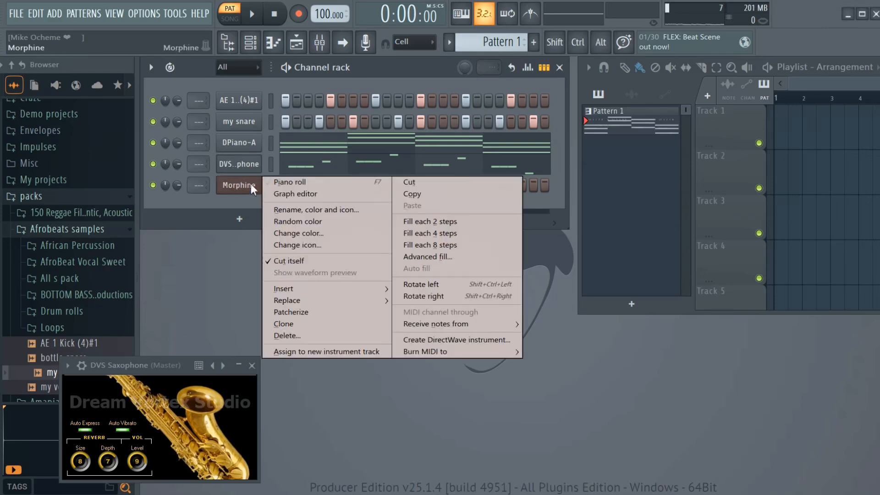
{"action": "left_click", "coordinate": [280, 180]}
{"action": "scroll", "coordinate": [216, 280], "scroll_direction": "down", "scroll_amount": 4}
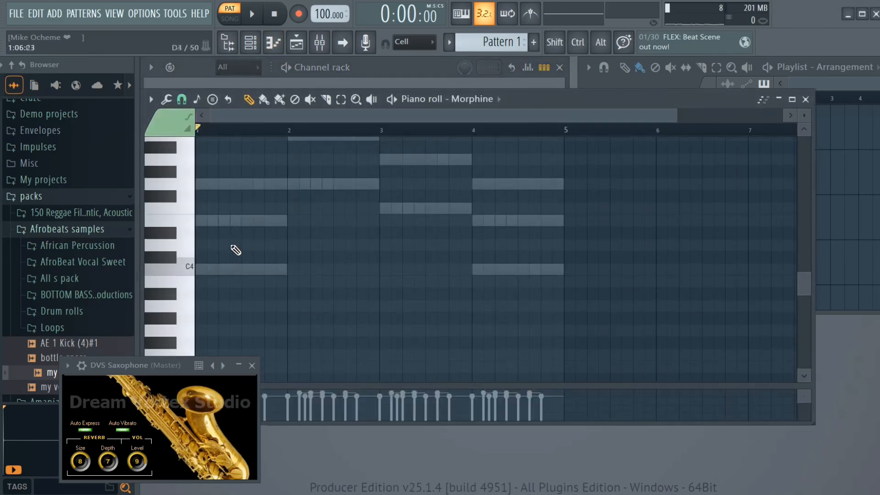
{"action": "scroll", "coordinate": [176, 298], "scroll_direction": "up", "scroll_amount": 4}
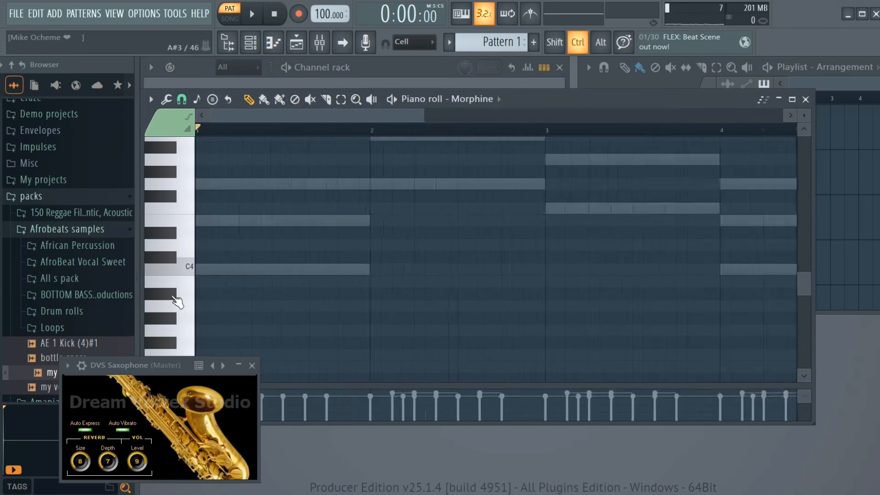
{"action": "left_click", "coordinate": [210, 270]}
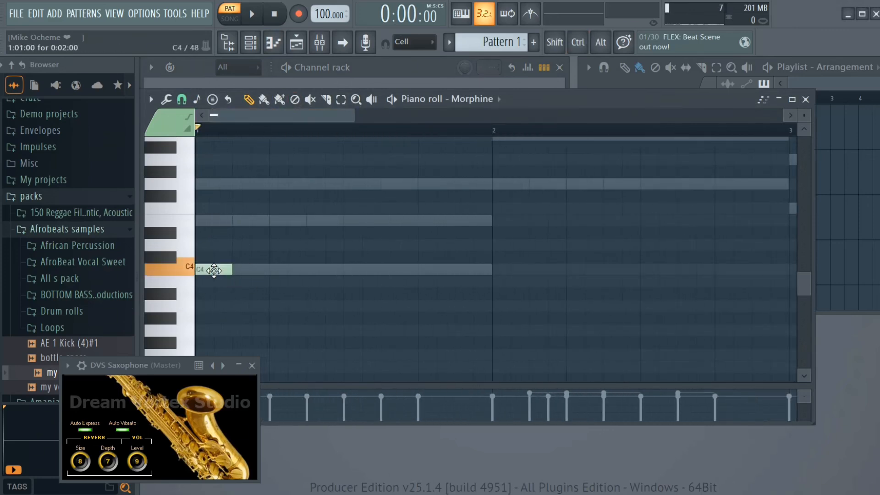
{"action": "key", "text": "space"}
{"action": "left_click", "coordinate": [240, 270]}
{"action": "key", "text": "space"}
{"action": "key", "text": "space"}
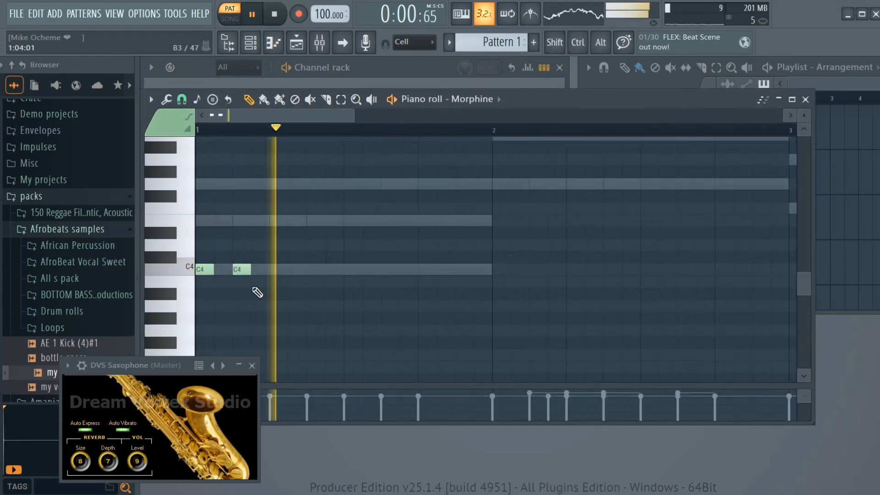
- Rework the bar 1 bass notes into a single one-beat C4 at the bar's start, playing it back to check
{"action": "left_click_drag", "start_coordinate": [240, 270], "coordinate": [278, 269]}
{"action": "key", "text": "space"}
{"action": "key", "text": "space"}
{"action": "key", "text": "space"}
{"action": "key", "text": "space"}
{"action": "left_click_drag", "start_coordinate": [205, 269], "coordinate": [270, 273]}
{"action": "right_click", "coordinate": [274, 271]}
{"action": "key", "text": "space"}
{"action": "key", "text": "space"}
{"action": "key", "text": "space"}
{"action": "right_click", "coordinate": [216, 273]}
{"action": "left_click", "coordinate": [201, 273]}
{"action": "key", "text": "space"}
{"action": "key", "text": "space"}
{"action": "key", "text": "space"}
- Place one-beat bass notes at the starts of the next bars: G4 in bar 2, F4 in bar 3 and C4 in bar 4
{"action": "scroll", "coordinate": [369, 179], "scroll_direction": "down", "scroll_amount": 3}
{"action": "left_click", "coordinate": [368, 182]}
{"action": "scroll", "coordinate": [371, 192], "scroll_direction": "down", "scroll_amount": 3}
{"action": "left_click", "coordinate": [387, 210]}
{"action": "key", "text": "space"}
{"action": "right_click", "coordinate": [397, 211]}
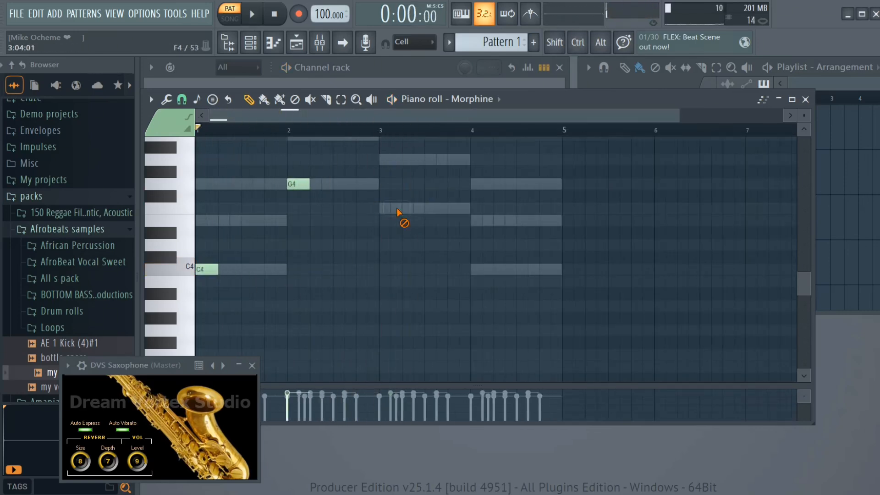
{"action": "left_click", "coordinate": [382, 210]}
{"action": "key", "text": "space"}
{"action": "scroll", "coordinate": [426, 243], "scroll_direction": "down", "scroll_amount": 1}
{"action": "scroll", "coordinate": [447, 278], "scroll_direction": "up", "scroll_amount": 4}
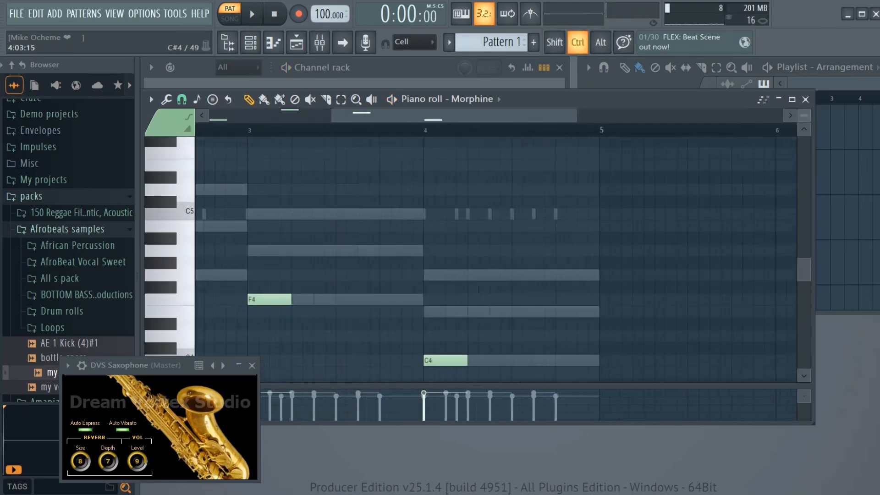
- Change the bar 4 bass into a very short C4 followed by a second C4, play the part back and close the piano roll
{"action": "left_click", "coordinate": [425, 360]}
{"action": "left_click", "coordinate": [452, 360]}
{"action": "key", "text": "space"}
{"action": "key", "text": "space"}
{"action": "key", "text": "space"}
{"action": "mouse_move", "coordinate": [457, 366]}
{"action": "left_mouse_down"}
{"action": "mouse_move", "coordinate": [477, 371]}
{"action": "mouse_move", "coordinate": [467, 369]}
{"action": "left_mouse_up"}
{"action": "key", "text": "space"}
{"action": "scroll", "coordinate": [531, 334], "scroll_direction": "down", "scroll_amount": 4}
{"action": "left_click_drag", "start_coordinate": [186, 365], "coordinate": [180, 430]}
{"action": "scroll", "coordinate": [293, 330], "scroll_direction": "down", "scroll_amount": 1}
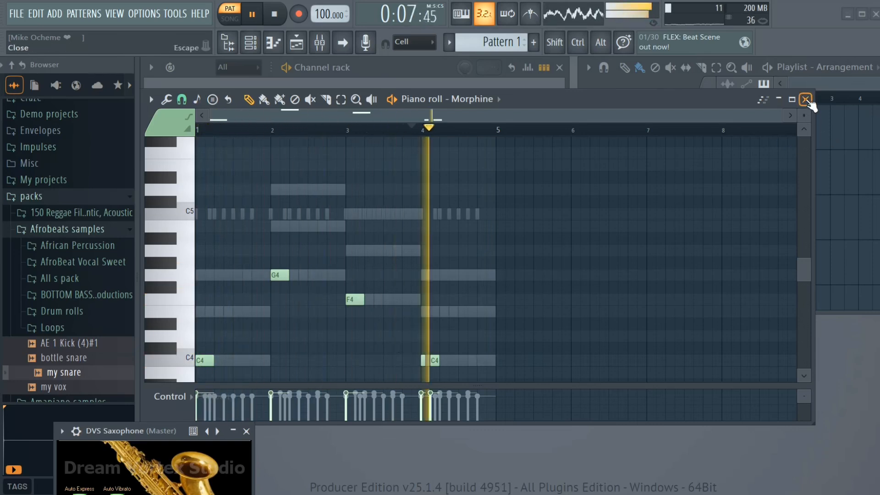
{"action": "left_click", "coordinate": [805, 99]}
{"action": "key", "text": "space"}
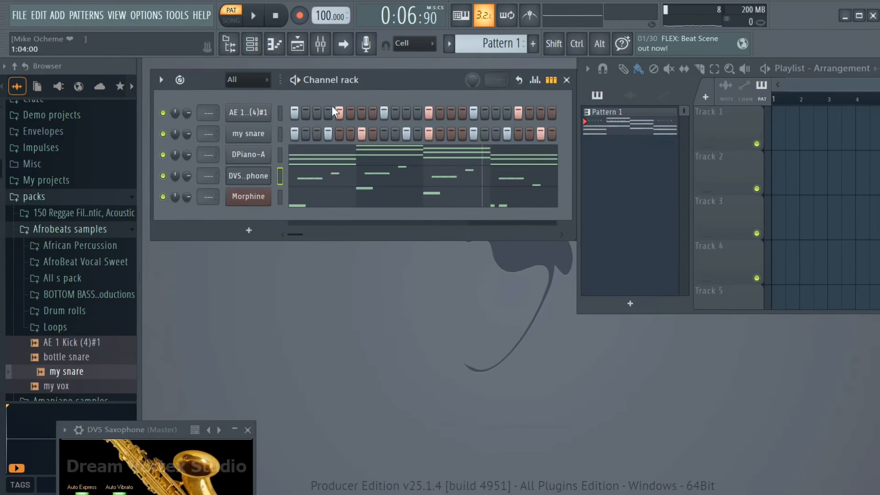
- Bring the playlist forward and maximize its window
{"action": "left_click", "coordinate": [361, 203]}
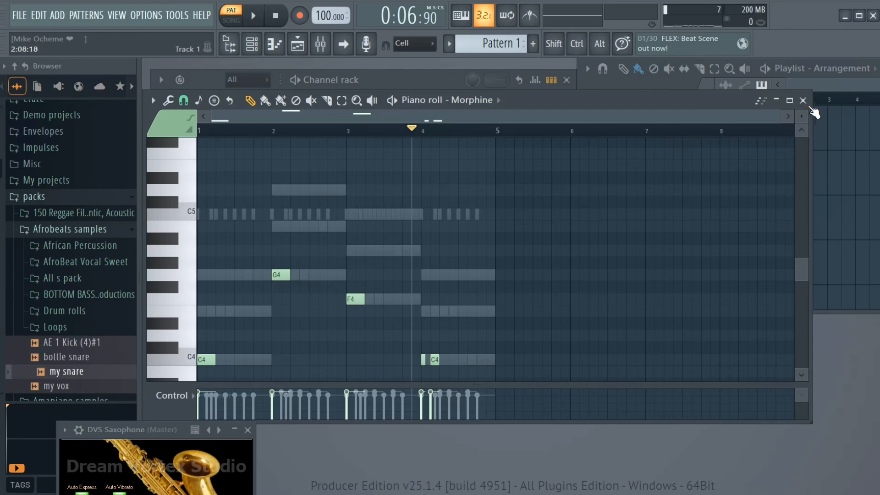
{"action": "left_click", "coordinate": [802, 100]}
{"action": "left_click", "coordinate": [840, 68]}
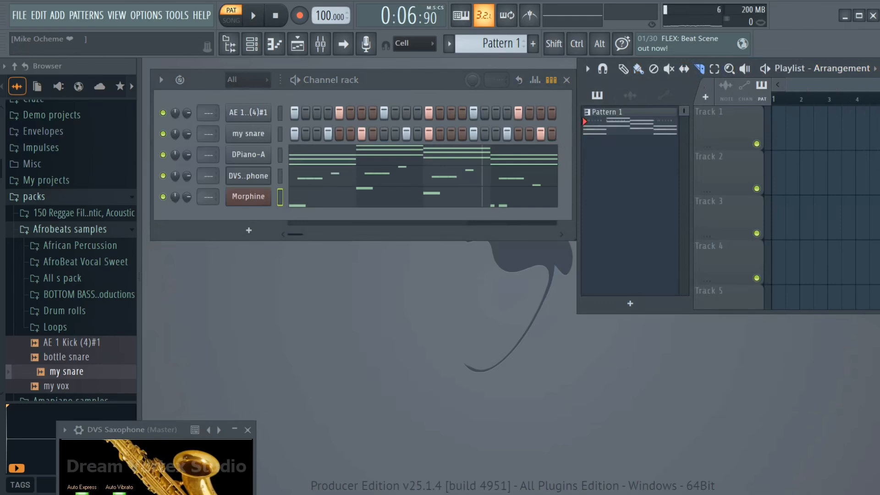
{"action": "left_click", "coordinate": [819, 67]}
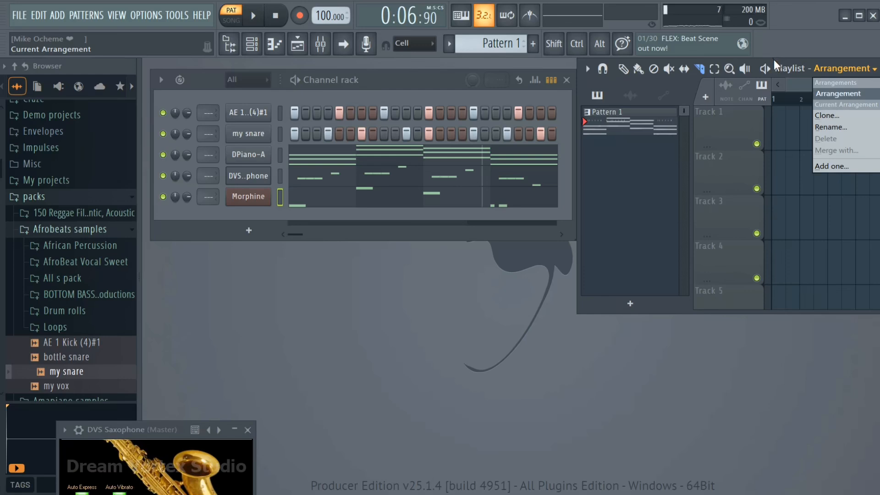
{"action": "left_click_drag", "start_coordinate": [754, 64], "coordinate": [540, 107]}
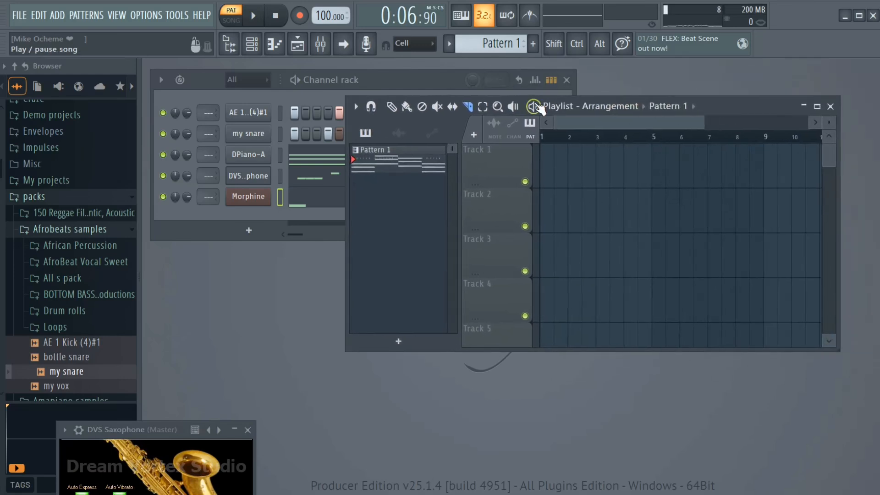
{"action": "left_click", "coordinate": [817, 107]}
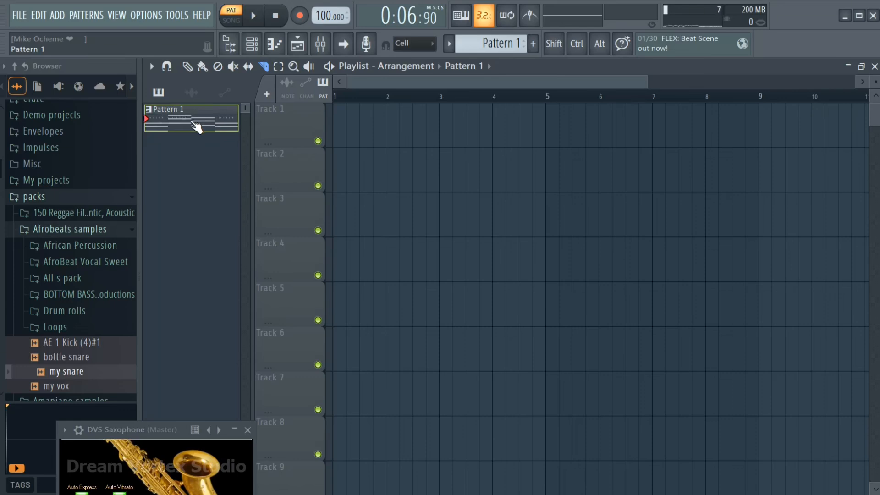
- Try placing Pattern 1 as a single clip on Track 1 from bar 1 of the playlist
{"action": "left_click_drag", "start_coordinate": [211, 126], "coordinate": [483, 125]}
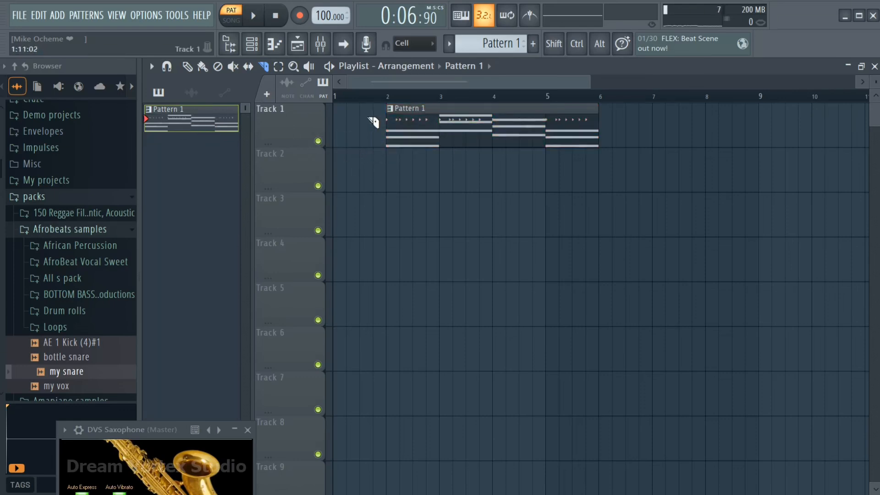
{"action": "key", "text": "ctrl+z"}
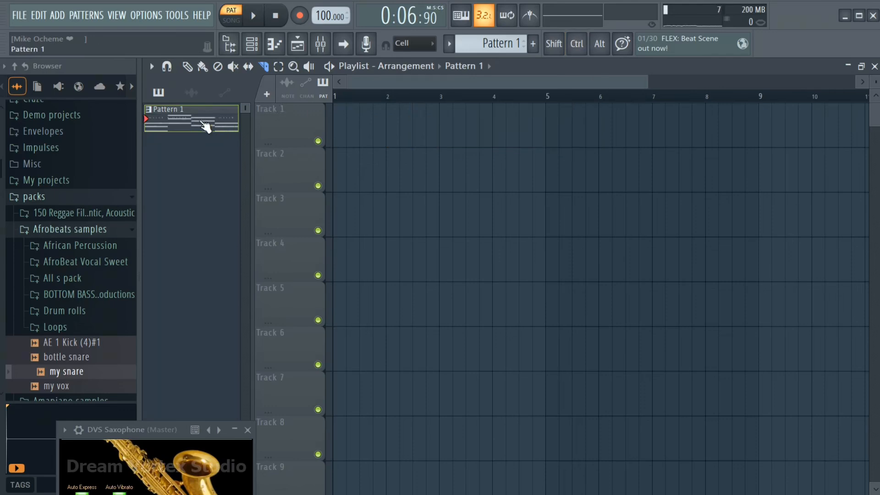
{"action": "left_click_drag", "start_coordinate": [204, 126], "coordinate": [403, 135]}
{"action": "left_click_drag", "start_coordinate": [503, 118], "coordinate": [547, 117]}
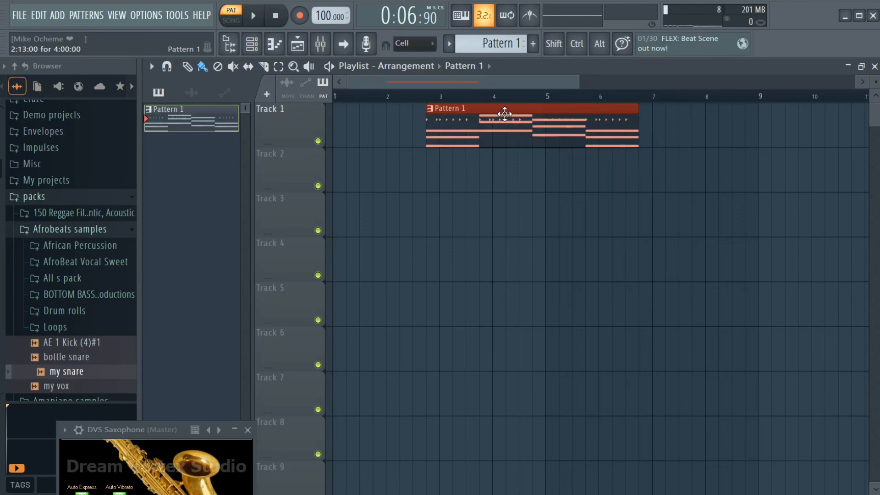
{"action": "left_click_drag", "start_coordinate": [504, 114], "coordinate": [386, 112]}
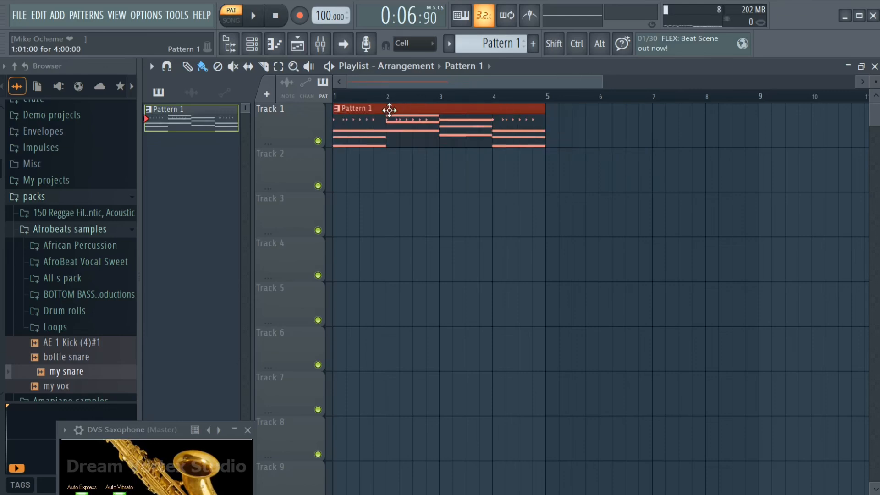
{"action": "right_click", "coordinate": [424, 123]}
- Split Pattern 1 by channel and place the kick, snare, piano, saxophone and Morphine patterns on Tracks 1 to 5 from bar 1
{"action": "right_click", "coordinate": [170, 123]}
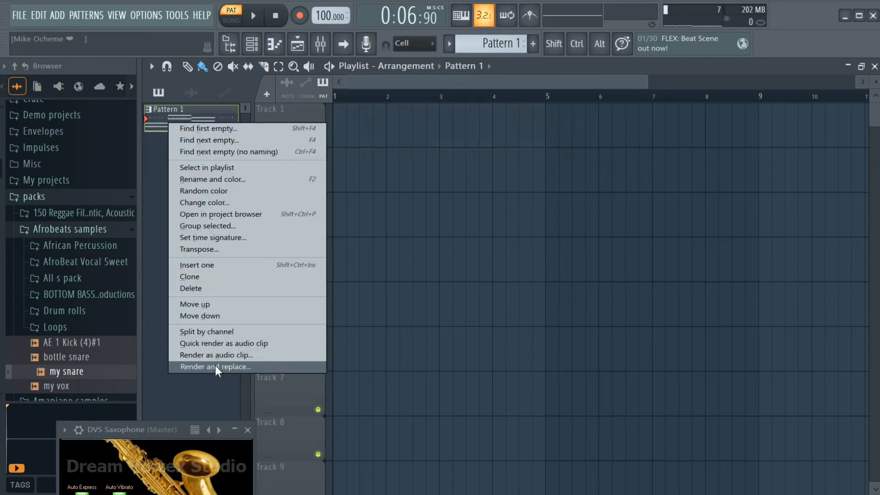
{"action": "left_click", "coordinate": [207, 332]}
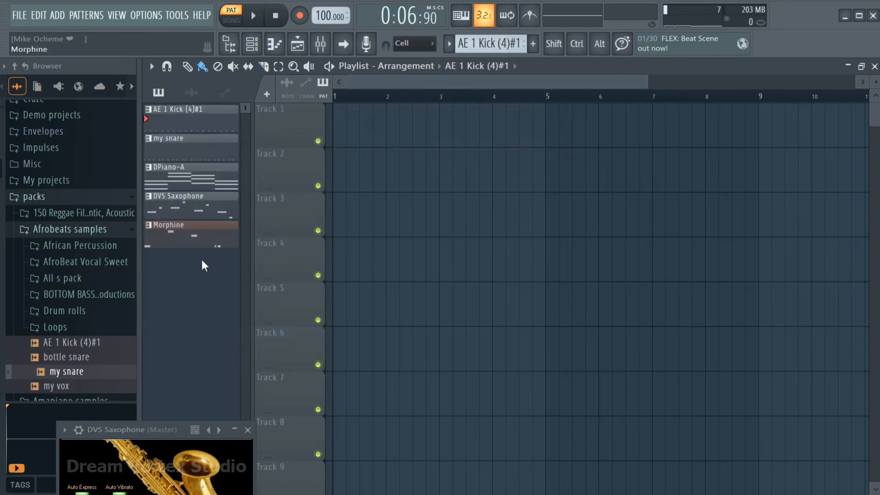
{"action": "left_click", "coordinate": [186, 147]}
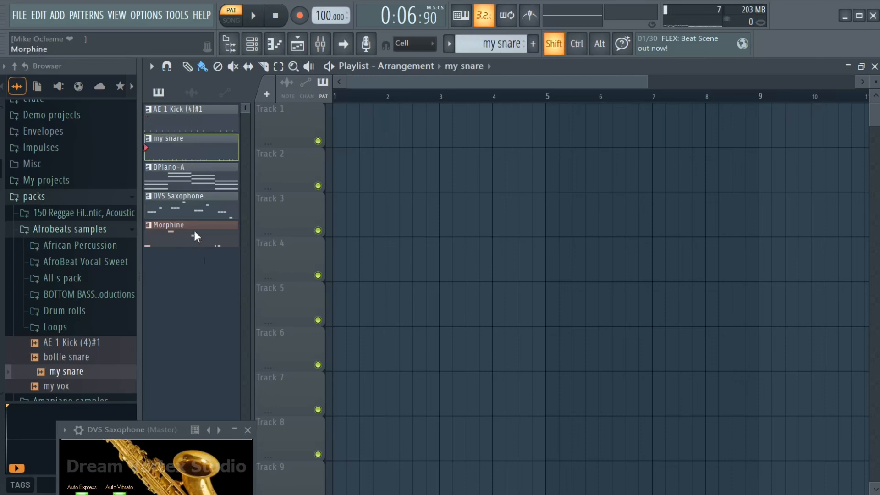
{"action": "left_click", "coordinate": [190, 114]}
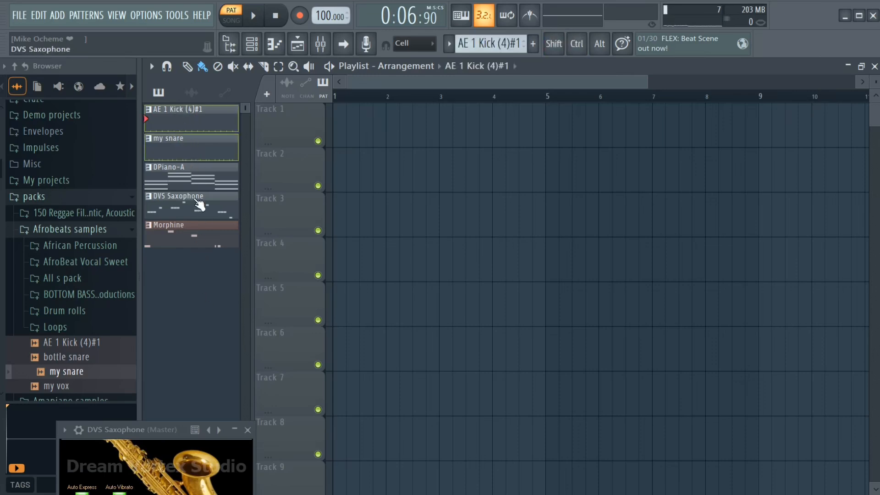
{"action": "left_click", "coordinate": [198, 233]}
{"action": "left_click_drag", "start_coordinate": [191, 123], "coordinate": [337, 105]}
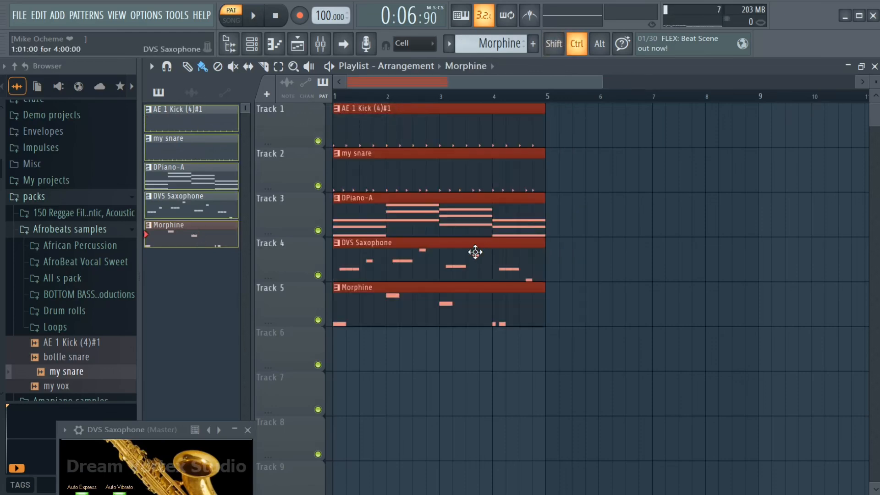
{"action": "scroll", "coordinate": [685, 196], "scroll_direction": "down", "scroll_amount": 3}
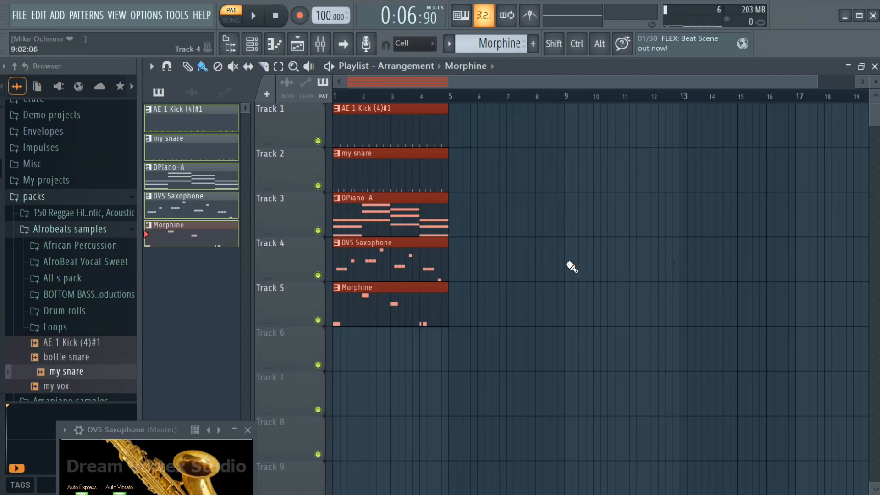
{"action": "left_click", "coordinate": [542, 305]}
{"action": "scroll", "coordinate": [490, 269], "scroll_direction": "down", "scroll_amount": 1}
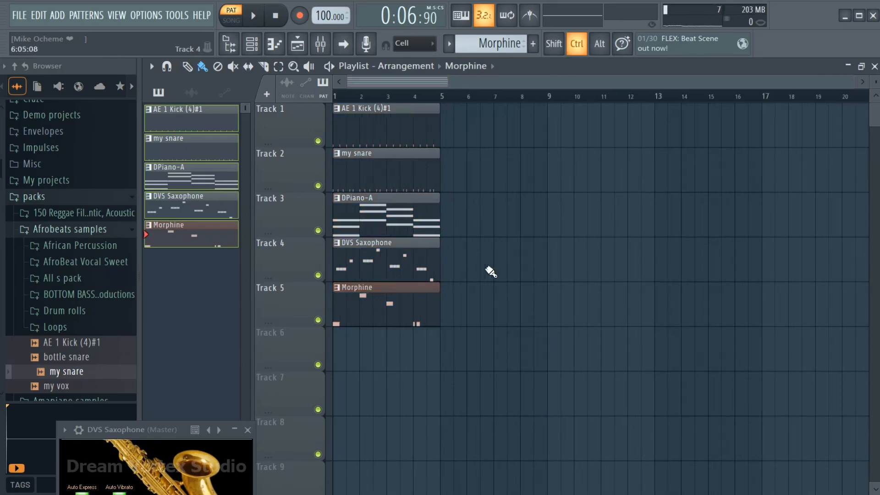
{"action": "key", "text": "ctrl"}
{"action": "left_click", "coordinate": [479, 358]}
{"action": "right_click", "coordinate": [541, 350]}
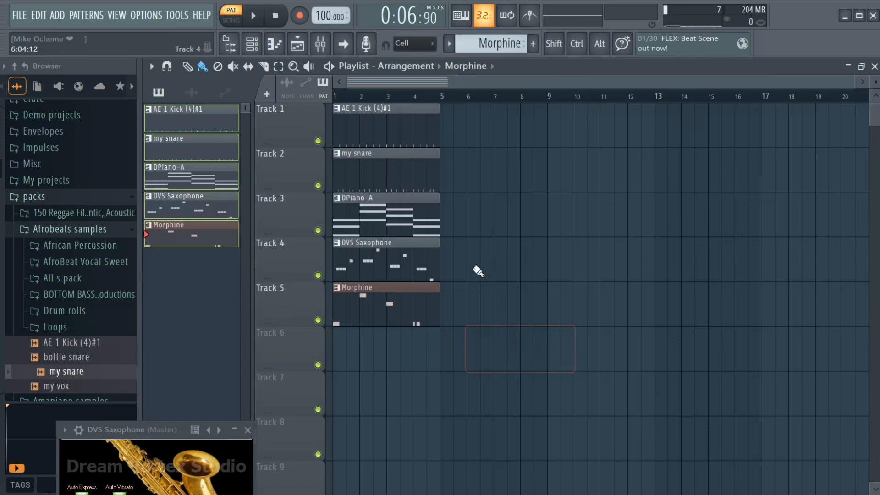
{"action": "left_click", "coordinate": [478, 271]}
{"action": "right_click", "coordinate": [482, 241]}
{"action": "key", "text": "ctrl"}
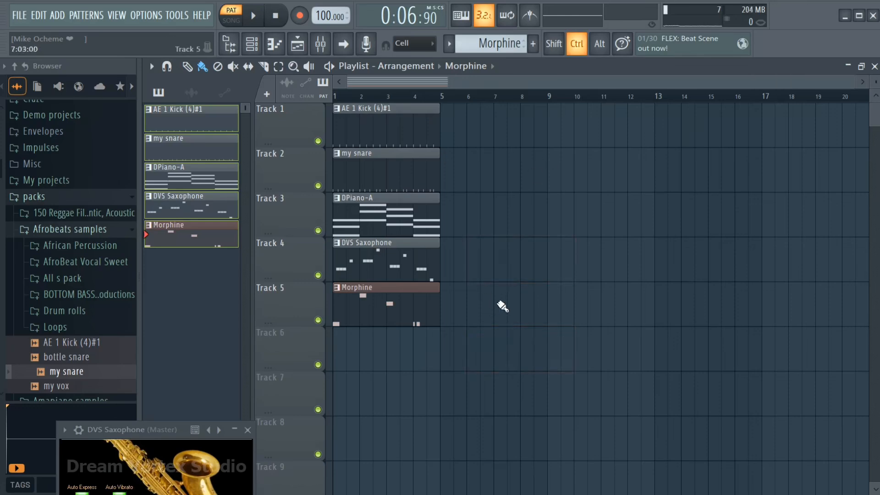
- Shift the kick, snare, saxophone and Morphine clips to bar 5, and add a second DPiano-A clip at bar 5 on Track 3
{"action": "left_click_drag", "start_coordinate": [419, 371], "coordinate": [391, 242]}
{"action": "key", "text": "shift"}
{"action": "left_click_drag", "start_coordinate": [469, 186], "coordinate": [372, 131]}
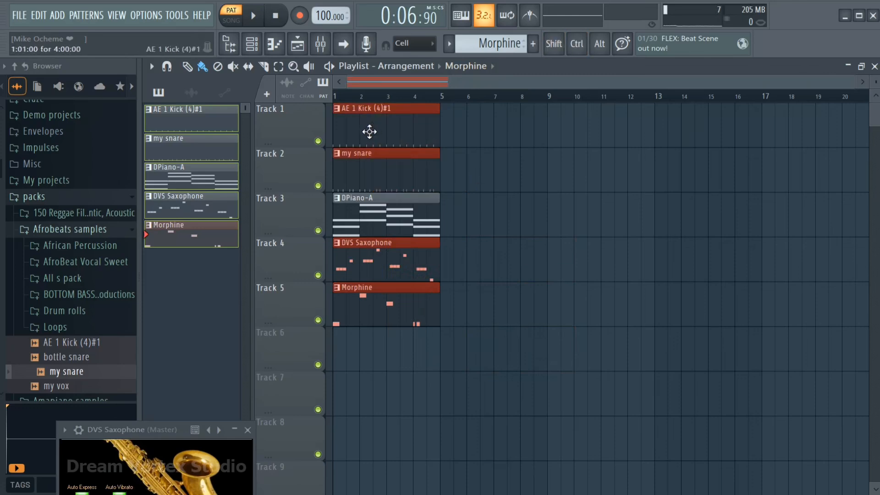
{"action": "left_click_drag", "start_coordinate": [364, 133], "coordinate": [478, 145]}
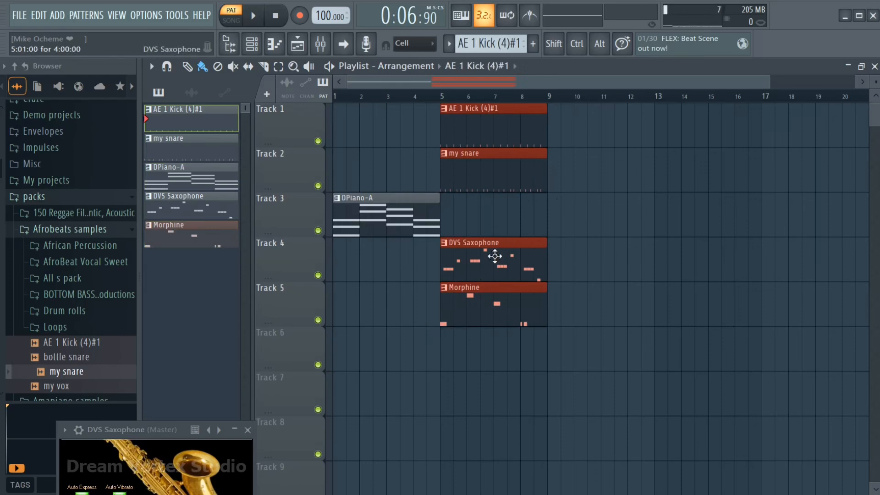
{"action": "left_click", "coordinate": [474, 216]}
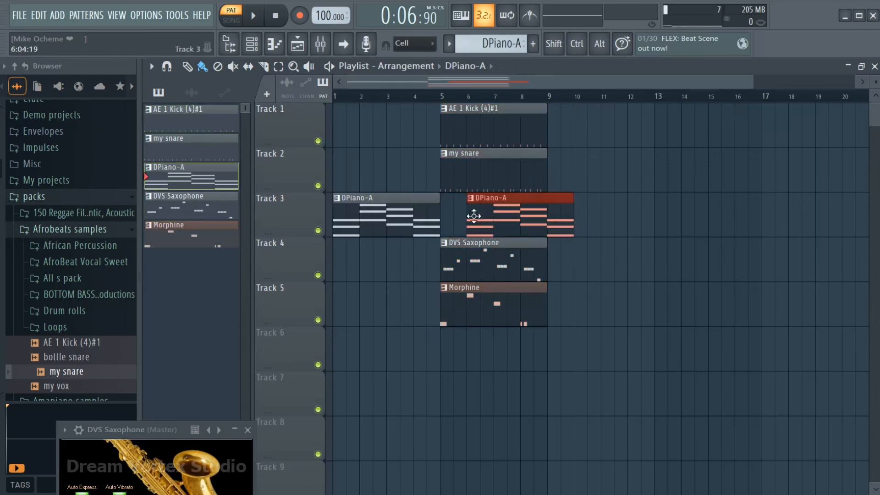
{"action": "left_click_drag", "start_coordinate": [474, 216], "coordinate": [447, 215]}
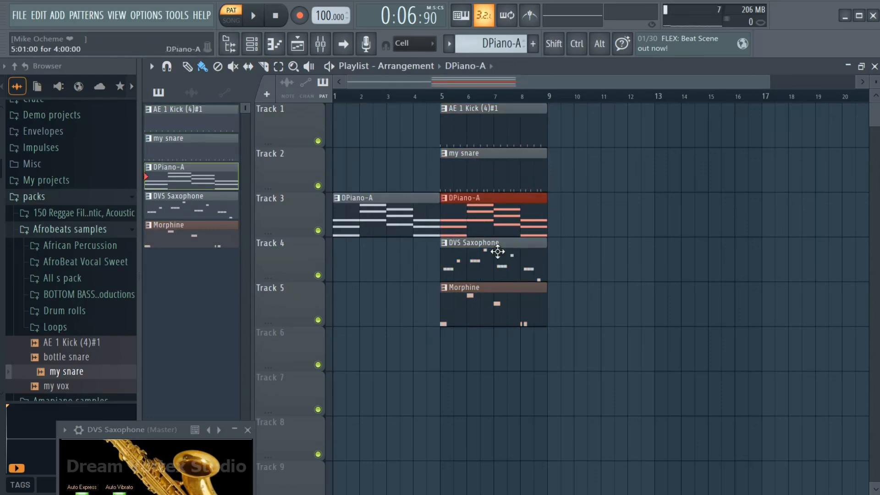
- Move the saxophone and Morphine clips out to bar 14 and duplicate the kick, snare and piano clips to bar 9
{"action": "left_click_drag", "start_coordinate": [576, 373], "coordinate": [746, 277]}
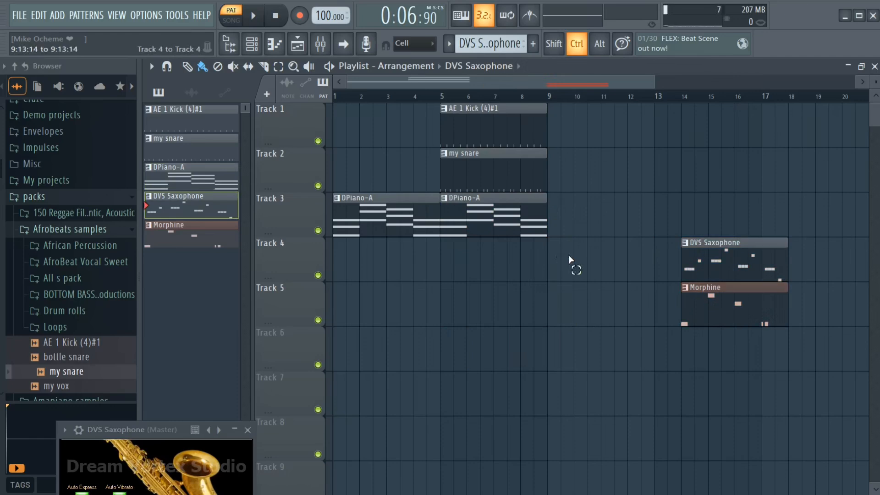
{"action": "left_click_drag", "start_coordinate": [572, 261], "coordinate": [477, 119]}
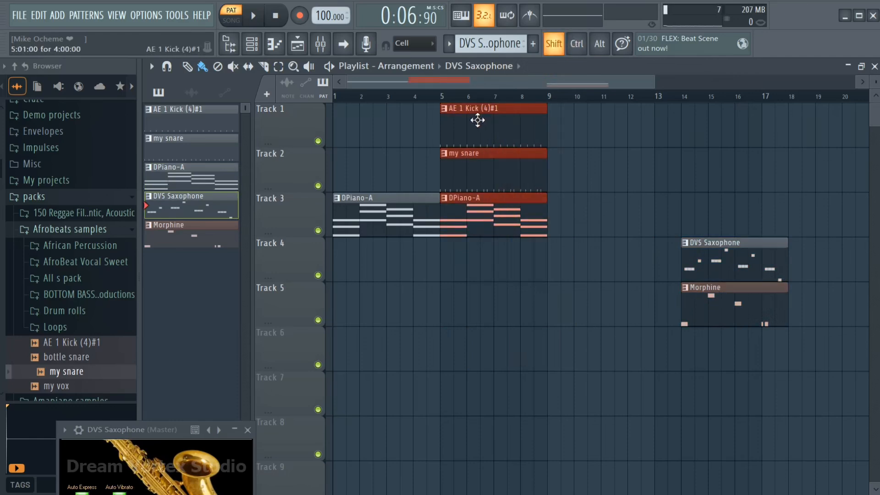
{"action": "left_click_drag", "start_coordinate": [477, 120], "coordinate": [591, 129]}
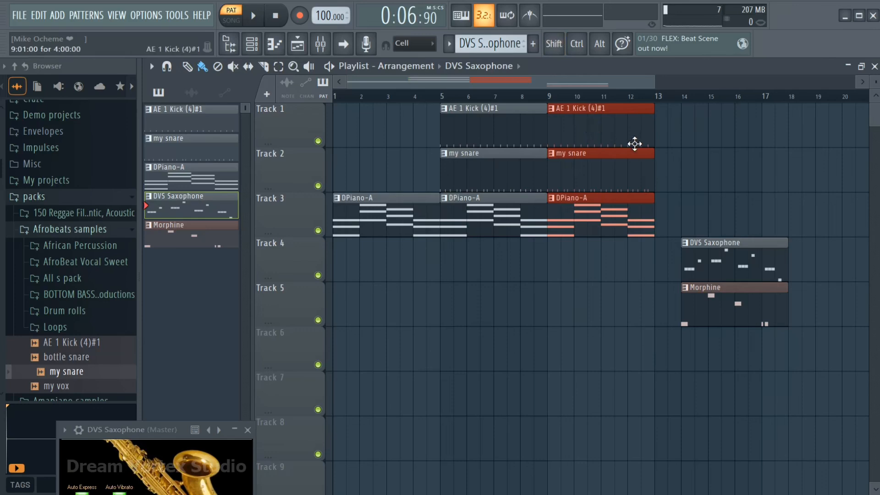
- Relocate the saxophone and Morphine clips to about bar 22 and duplicate the kick, snare and piano clips to bar 13
{"action": "scroll", "coordinate": [634, 143], "scroll_direction": "down", "scroll_amount": 2}
{"action": "left_click_drag", "start_coordinate": [726, 371], "coordinate": [596, 148]}
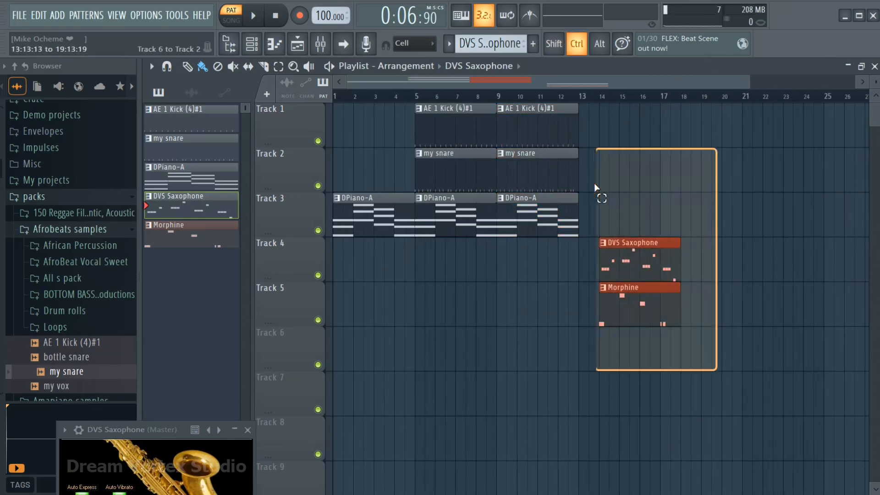
{"action": "key", "text": "shift"}
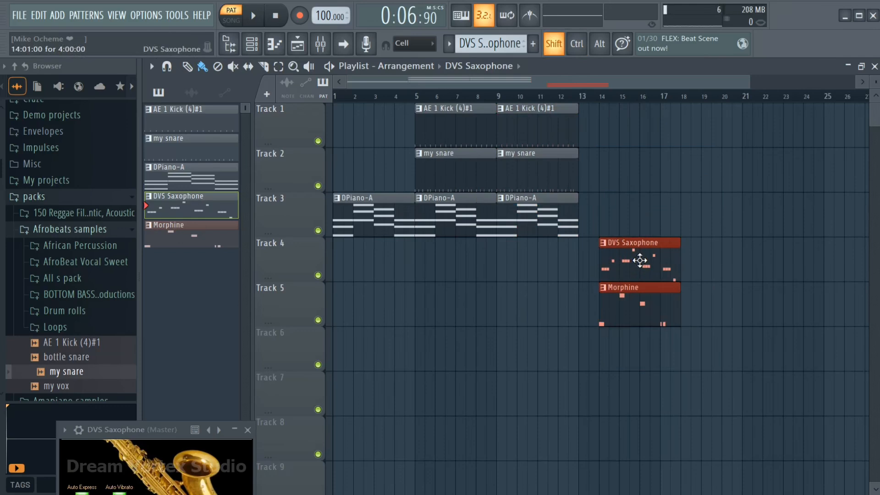
{"action": "left_click_drag", "start_coordinate": [640, 260], "coordinate": [814, 260]}
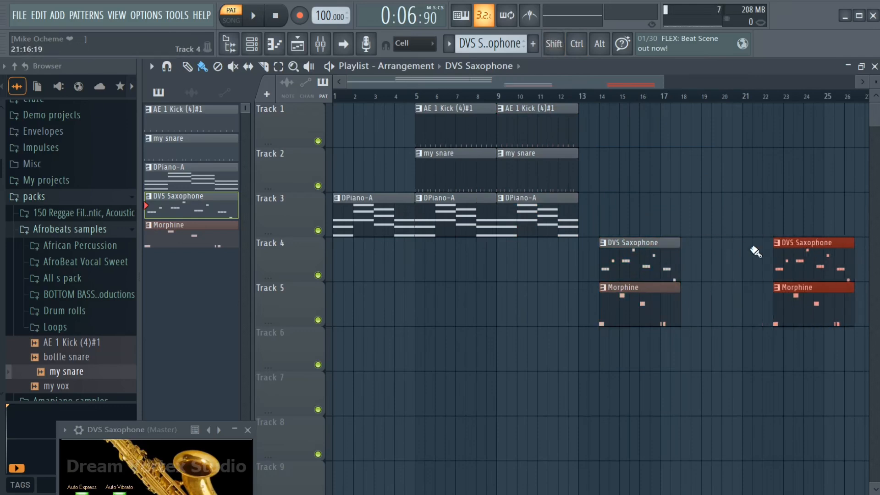
{"action": "right_click", "coordinate": [642, 263]}
{"action": "right_click", "coordinate": [642, 310]}
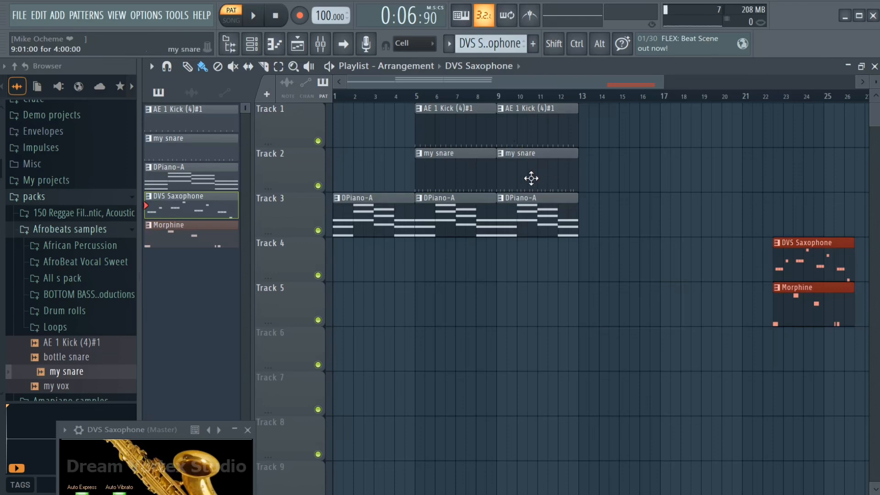
{"action": "left_click_drag", "start_coordinate": [608, 281], "coordinate": [614, 137]}
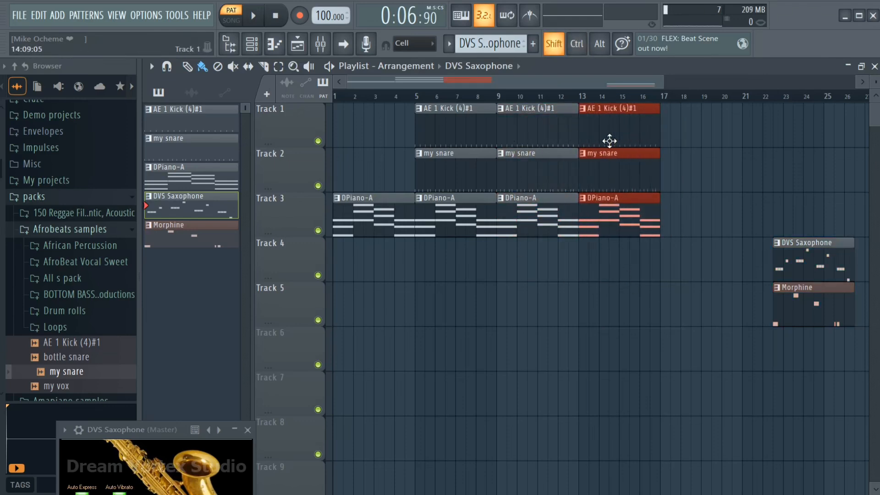
- Place the Morphine clip on Track 4 at bar 13 and duplicate the kick, snare, piano and Morphine clips to bar 17
{"action": "scroll", "coordinate": [680, 270], "scroll_direction": "down", "scroll_amount": 2}
{"action": "left_click_drag", "start_coordinate": [724, 296], "coordinate": [562, 254]}
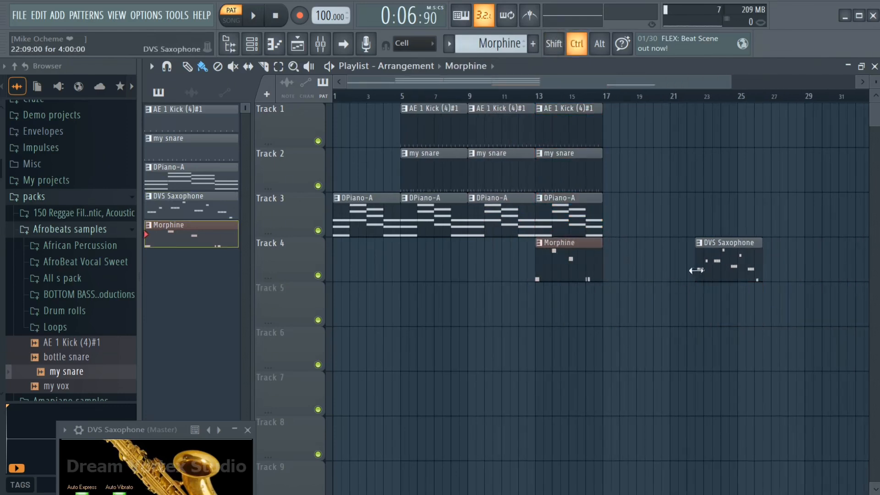
{"action": "left_click_drag", "start_coordinate": [726, 261], "coordinate": [777, 262]}
{"action": "mouse_move", "coordinate": [664, 325]}
{"action": "left_mouse_down"}
{"action": "mouse_move", "coordinate": [527, 110]}
{"action": "mouse_move", "coordinate": [566, 110]}
{"action": "mouse_move", "coordinate": [652, 142]}
{"action": "mouse_move", "coordinate": [627, 150]}
{"action": "left_mouse_up"}
- Move the saxophone clip to Track 5 at bar 24 and switch playback from pattern to song mode
{"action": "key", "text": "space"}
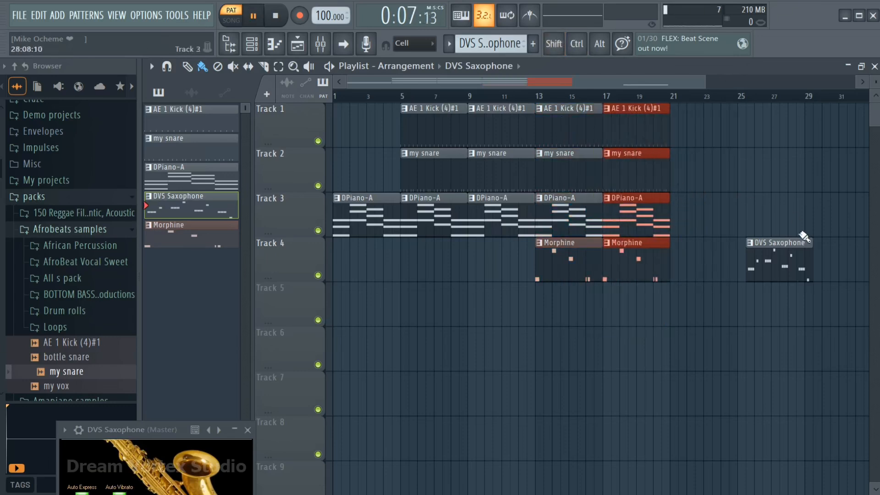
{"action": "left_click_drag", "start_coordinate": [798, 248], "coordinate": [760, 341]}
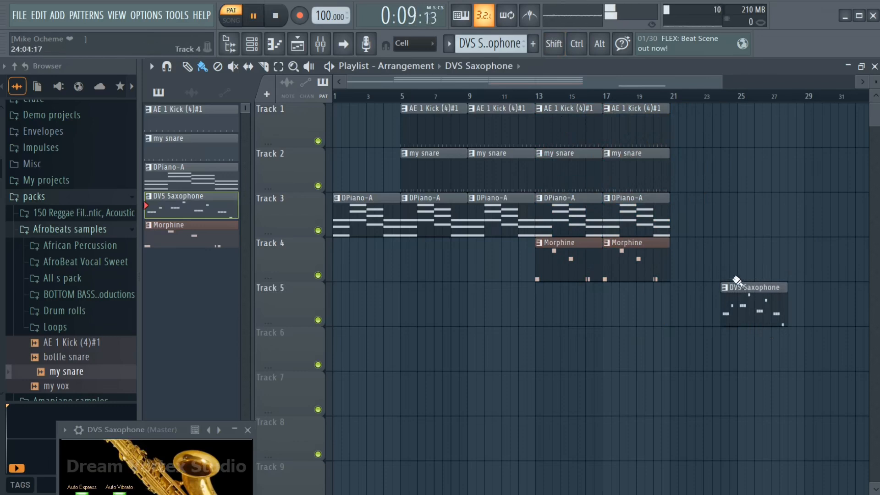
{"action": "key", "text": "space"}
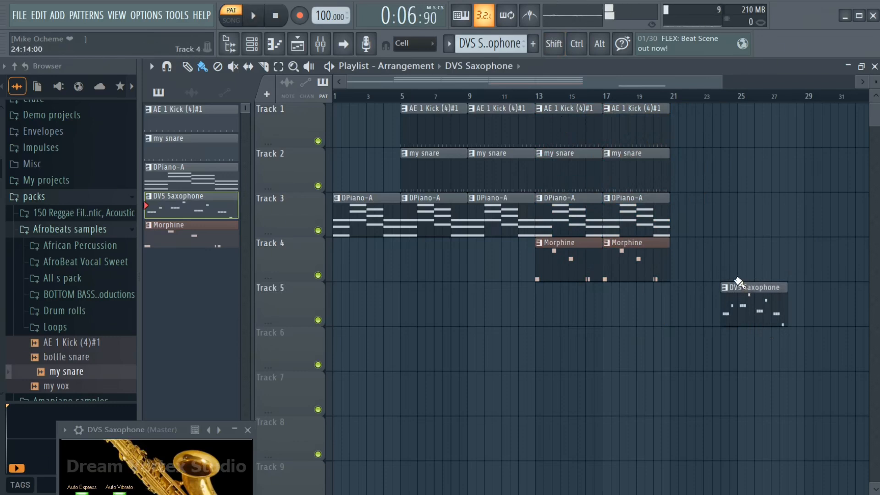
{"action": "left_click", "coordinate": [231, 20]}
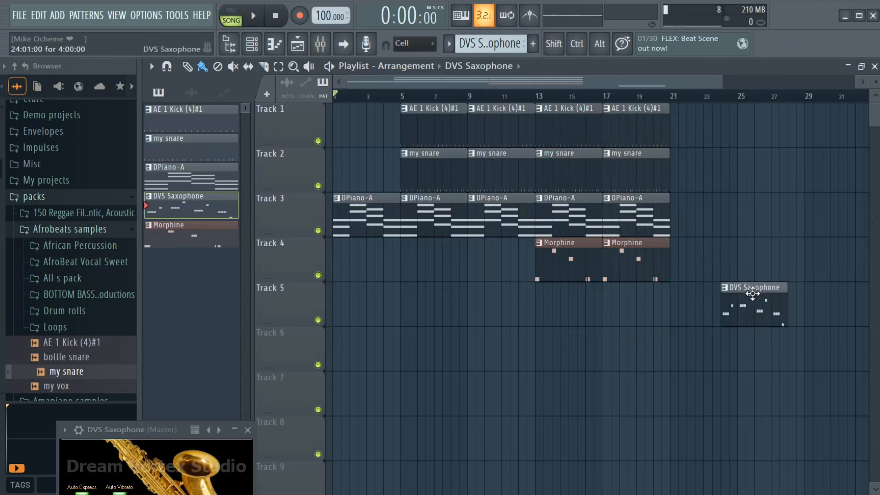
- Duplicate the kick, snare, piano and Morphine clips to bar 21 and align the saxophone clip with them on Track 5
{"action": "left_click_drag", "start_coordinate": [748, 305], "coordinate": [805, 325]}
{"action": "left_click_drag", "start_coordinate": [656, 323], "coordinate": [591, 92]}
{"action": "left_click_drag", "start_coordinate": [577, 131], "coordinate": [644, 162]}
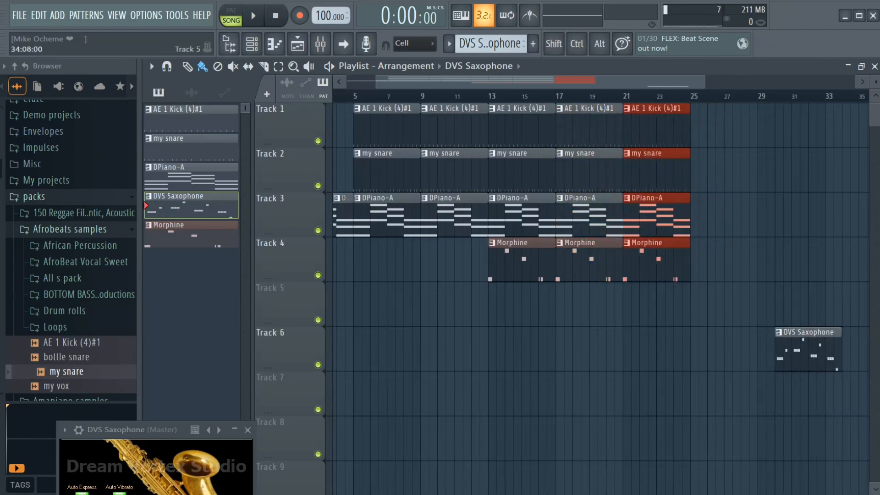
{"action": "left_click_drag", "start_coordinate": [819, 352], "coordinate": [667, 307]}
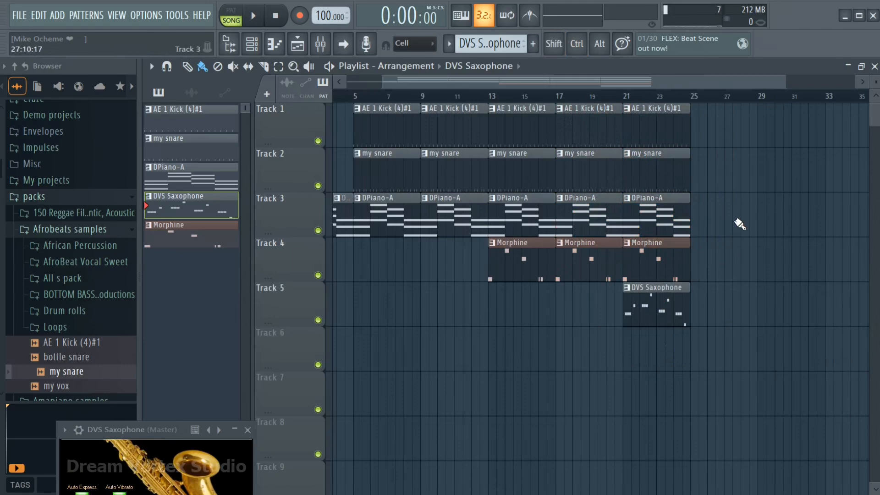
- Duplicate the full five-track section that starts at bar 21 to bar 25
{"action": "left_click_drag", "start_coordinate": [735, 417], "coordinate": [634, 108]}
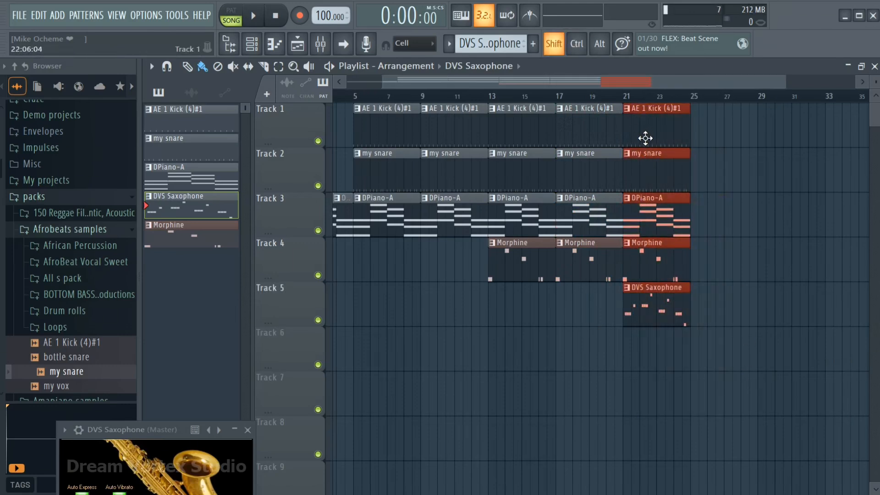
{"action": "left_click_drag", "start_coordinate": [644, 137], "coordinate": [717, 147]}
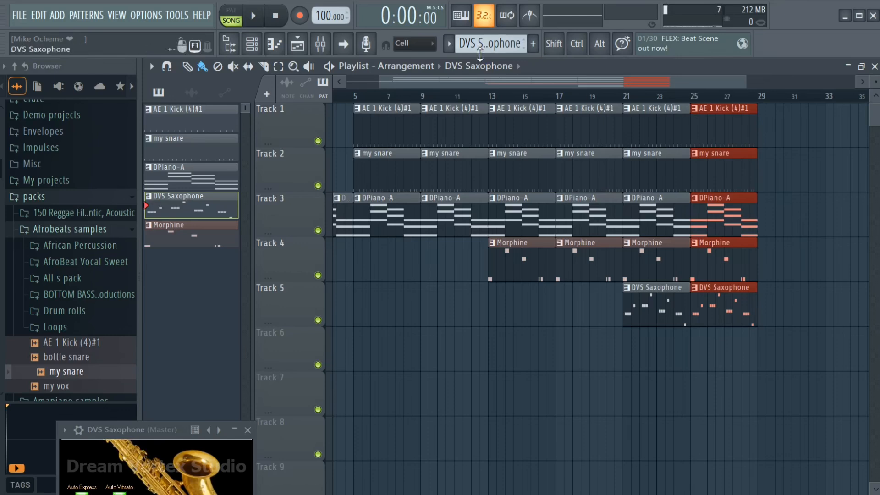
- Play the whole arrangement from bar 1 through the last section, and stop playback
{"action": "left_click_drag", "start_coordinate": [483, 84], "coordinate": [363, 90]}
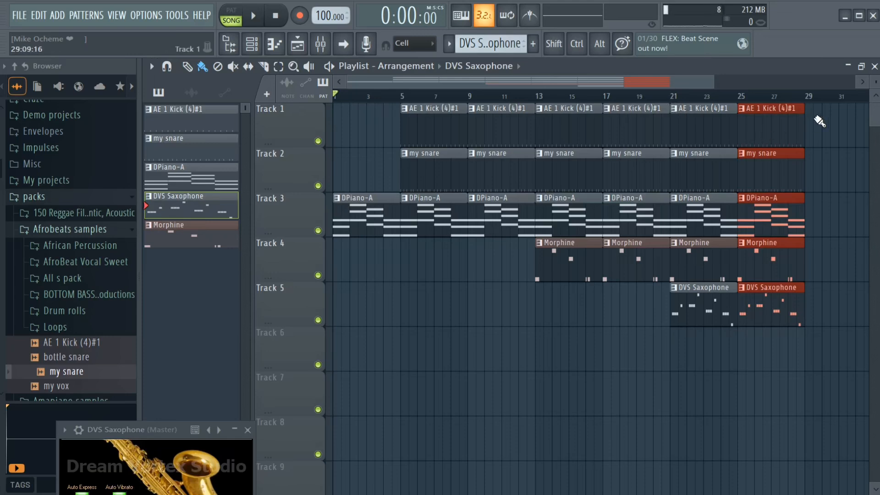
{"action": "key", "text": "space"}
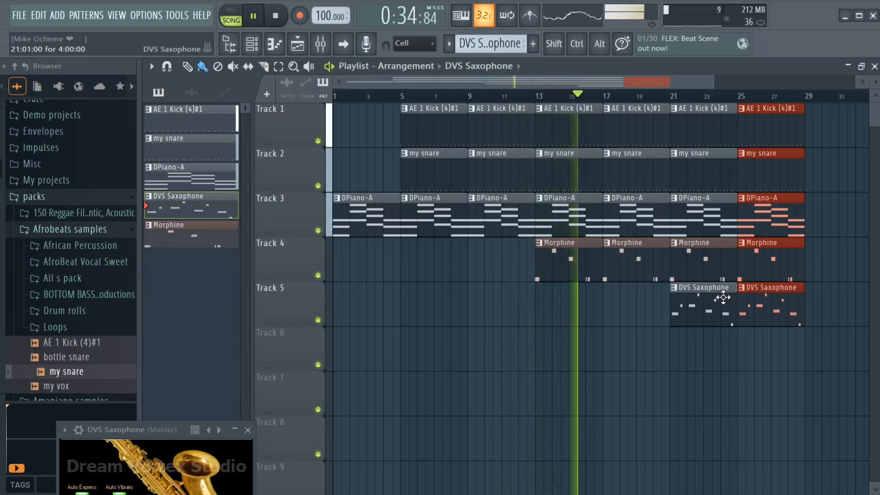
{"action": "scroll", "coordinate": [531, 405], "scroll_direction": "down", "scroll_amount": 2, "text": "ctrl"}
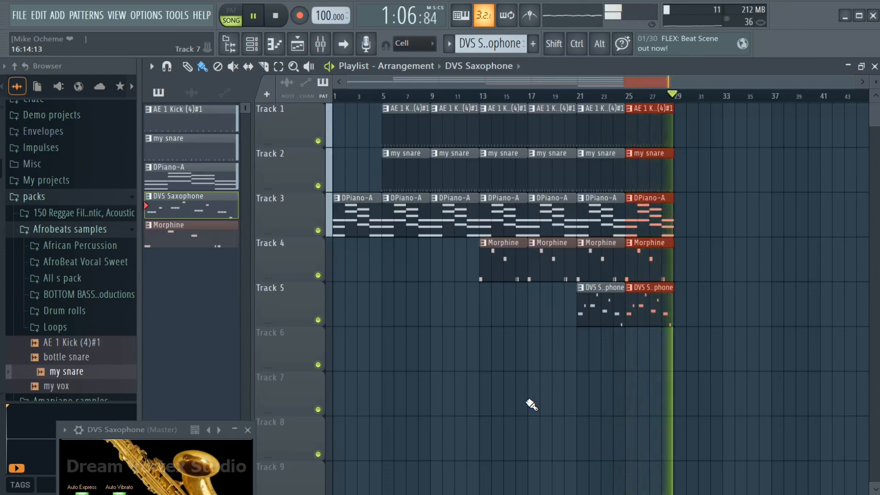
{"action": "key", "text": "space"}
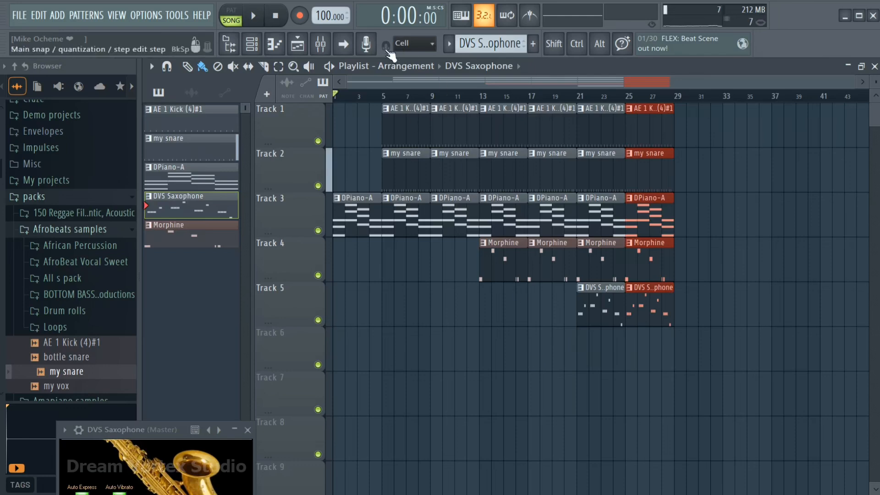
- Open the mixer and reposition its window over the lower part of the playlist
{"action": "left_click", "coordinate": [329, 48]}
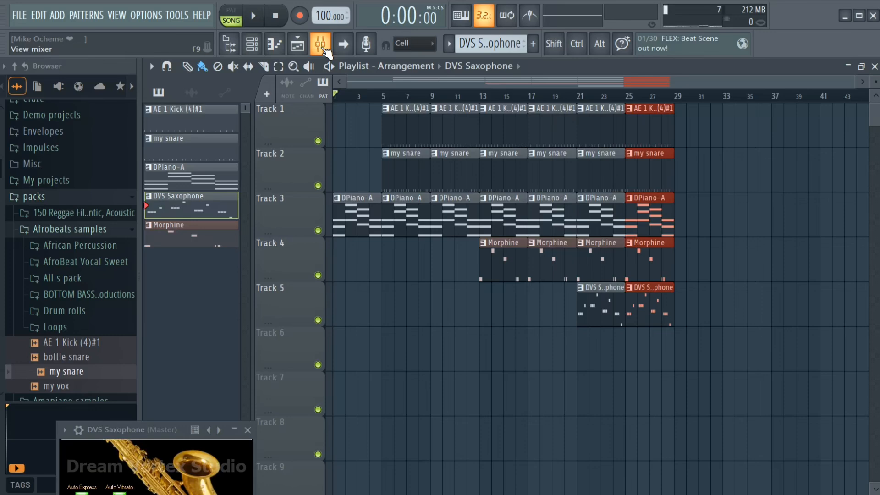
{"action": "left_click", "coordinate": [321, 44]}
{"action": "left_click_drag", "start_coordinate": [467, 258], "coordinate": [491, 144]}
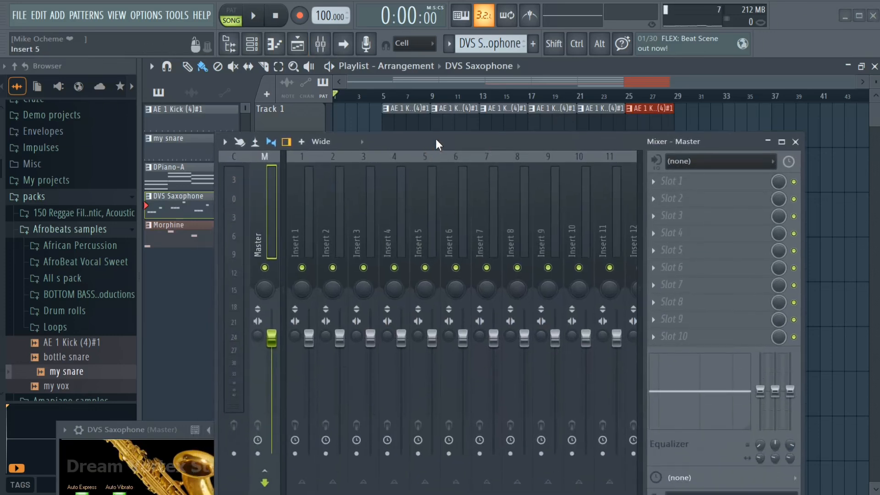
{"action": "left_click_drag", "start_coordinate": [436, 140], "coordinate": [450, 364]}
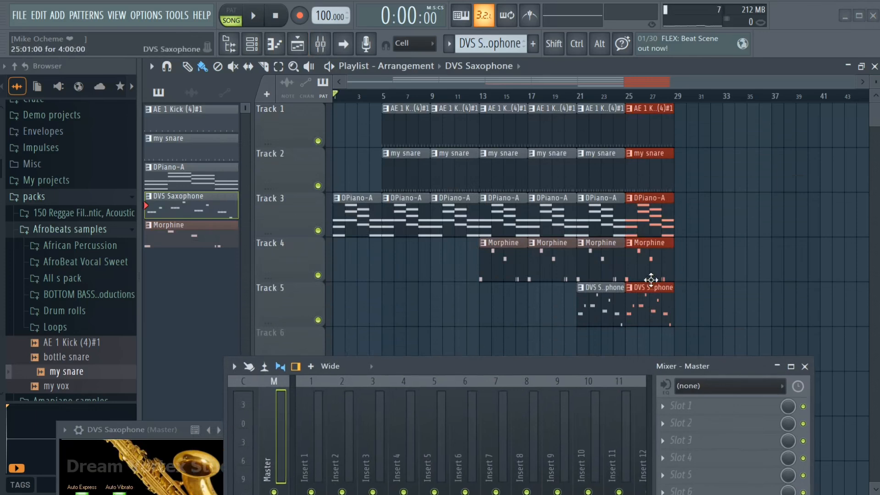
{"action": "left_click_drag", "start_coordinate": [447, 375], "coordinate": [457, 185]}
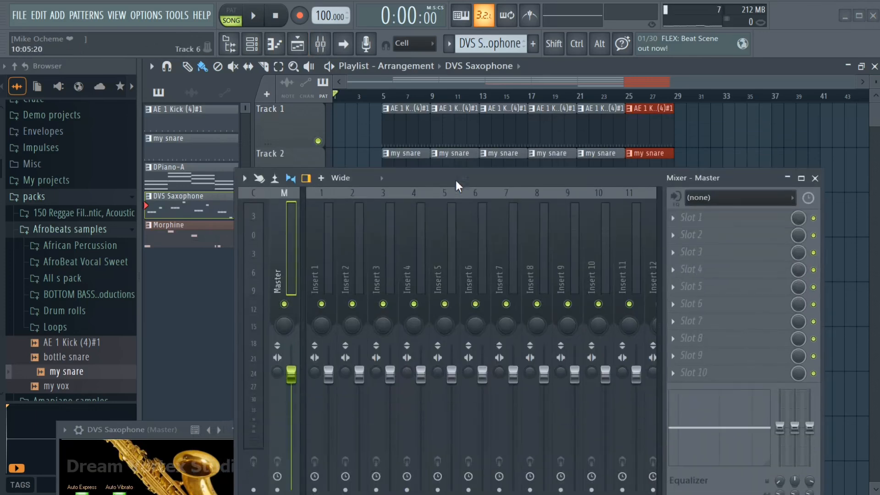